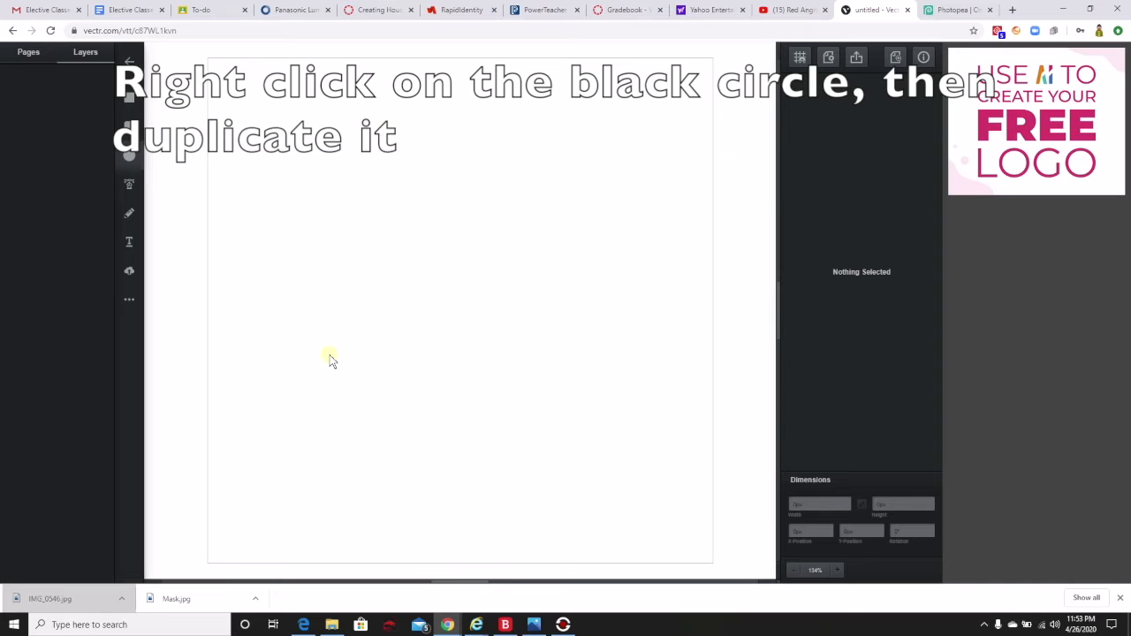
# Draw a horizontal oval about 334 × 191 px in the lower half of the canvas and fill it with light tan.
pyautogui.moveTo(318, 362)
pyautogui.mouseDown()
pyautogui.moveTo(513, 457)
pyautogui.moveTo(581, 514)
pyautogui.mouseUp()
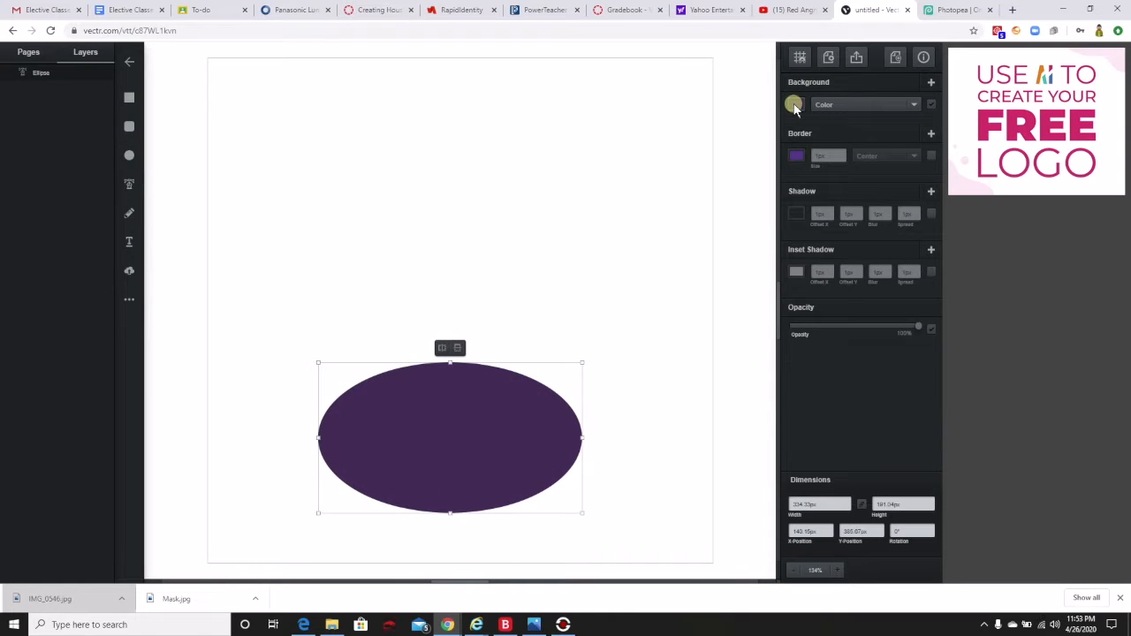
pyautogui.click(794, 105)
pyautogui.click(708, 120)
pyautogui.moveTo(710, 123); pyautogui.dragTo(721, 56)
pyautogui.click(771, 125)
pyautogui.moveTo(771, 126); pyautogui.dragTo(773, 68)
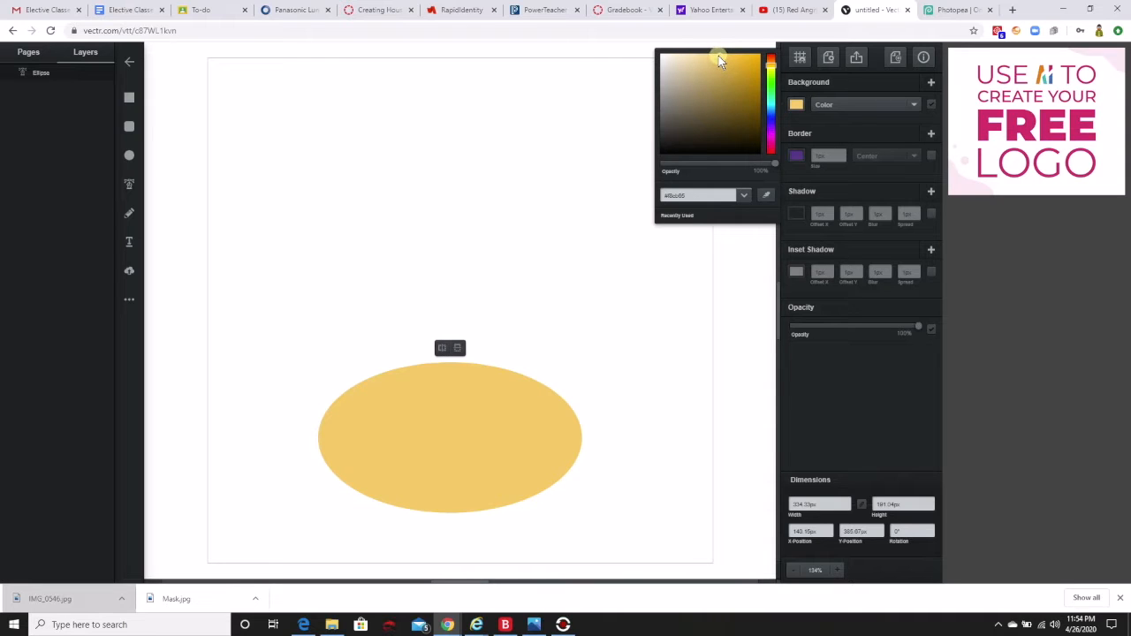
pyautogui.moveTo(719, 56); pyautogui.dragTo(709, 56)
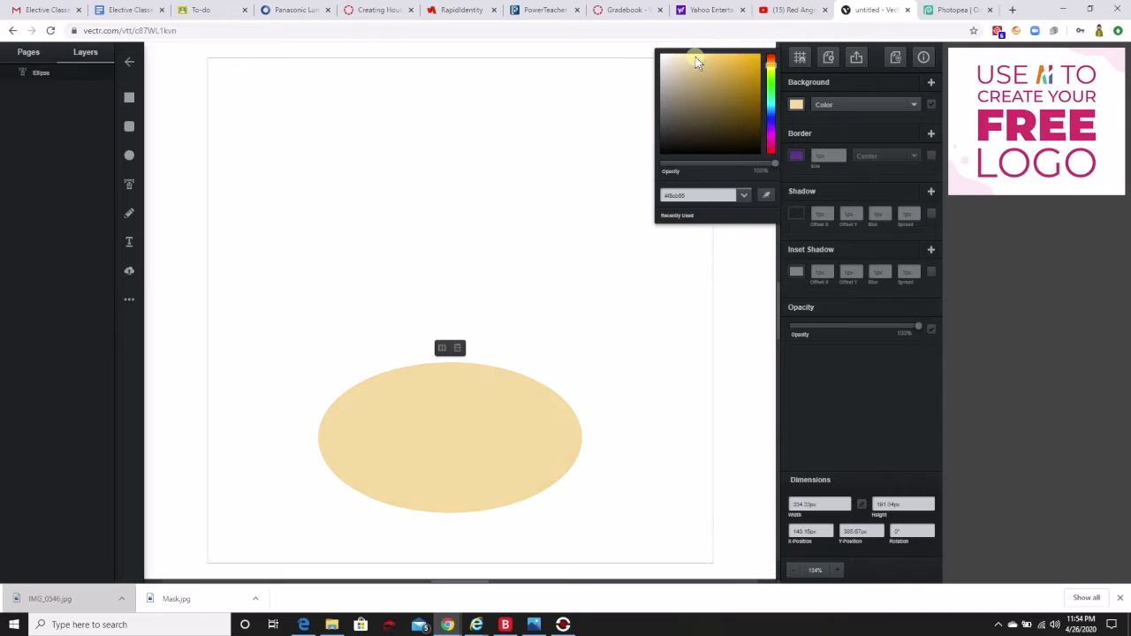
pyautogui.click(566, 257)
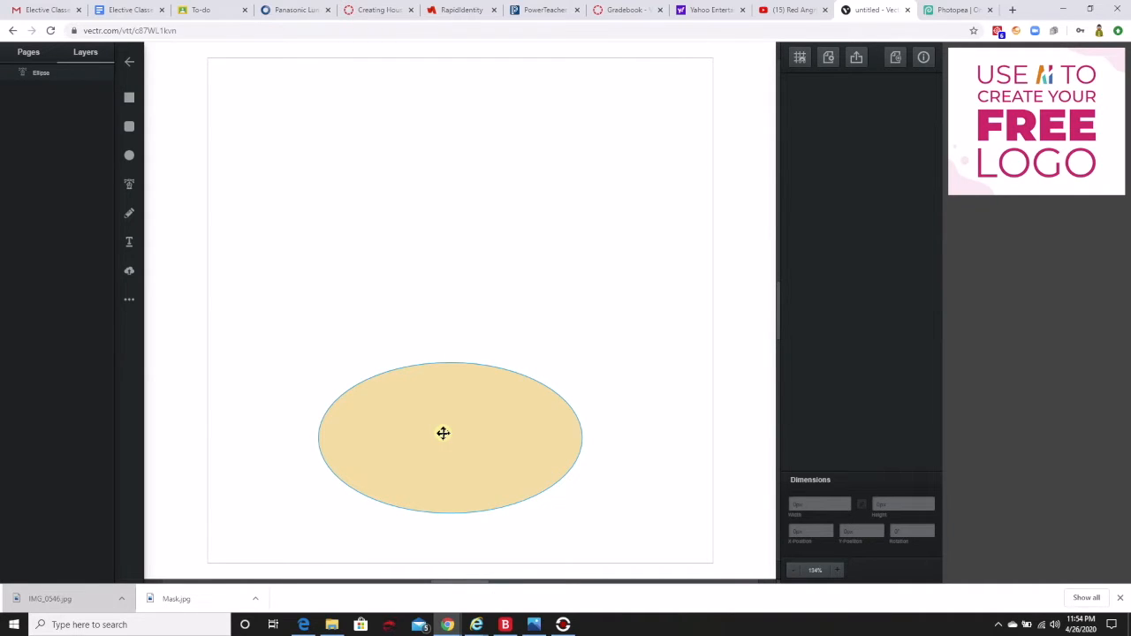
# Duplicate the tan oval, narrow the copy to about 186 px wide, and center it over the oval's lower edge.
pyautogui.rightClick(442, 433)
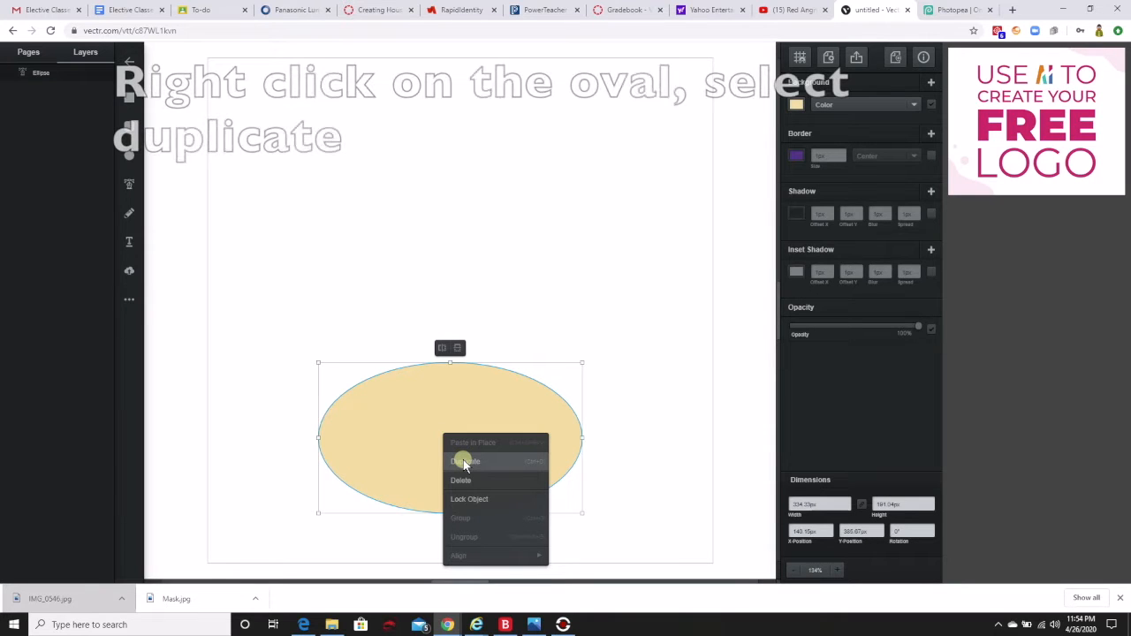
pyautogui.click(463, 460)
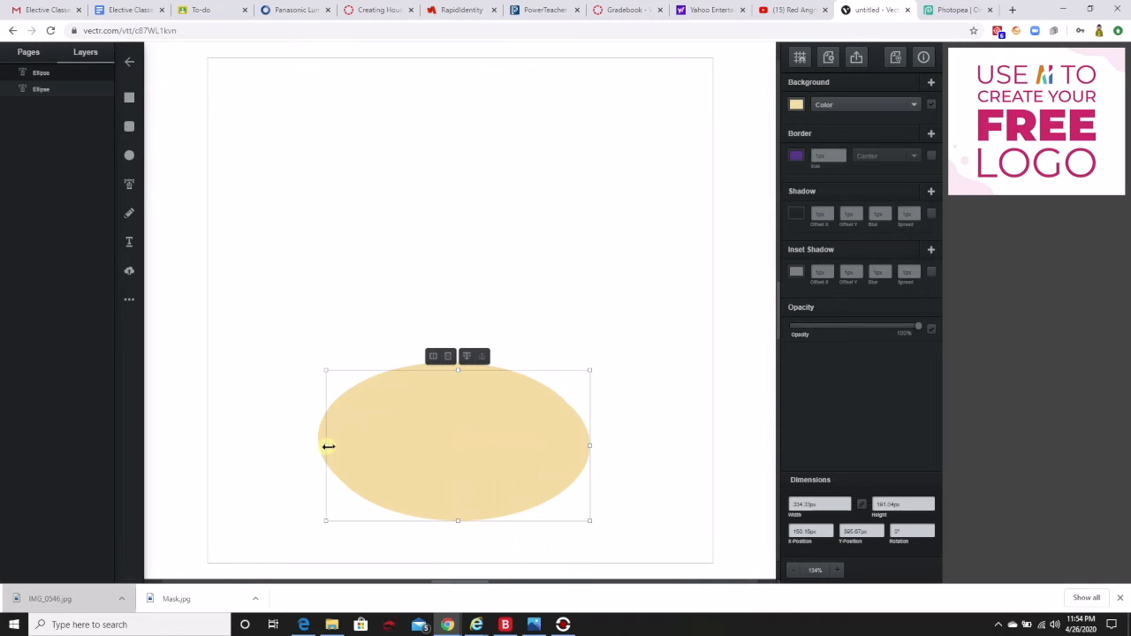
pyautogui.moveTo(327, 447); pyautogui.dragTo(443, 467)
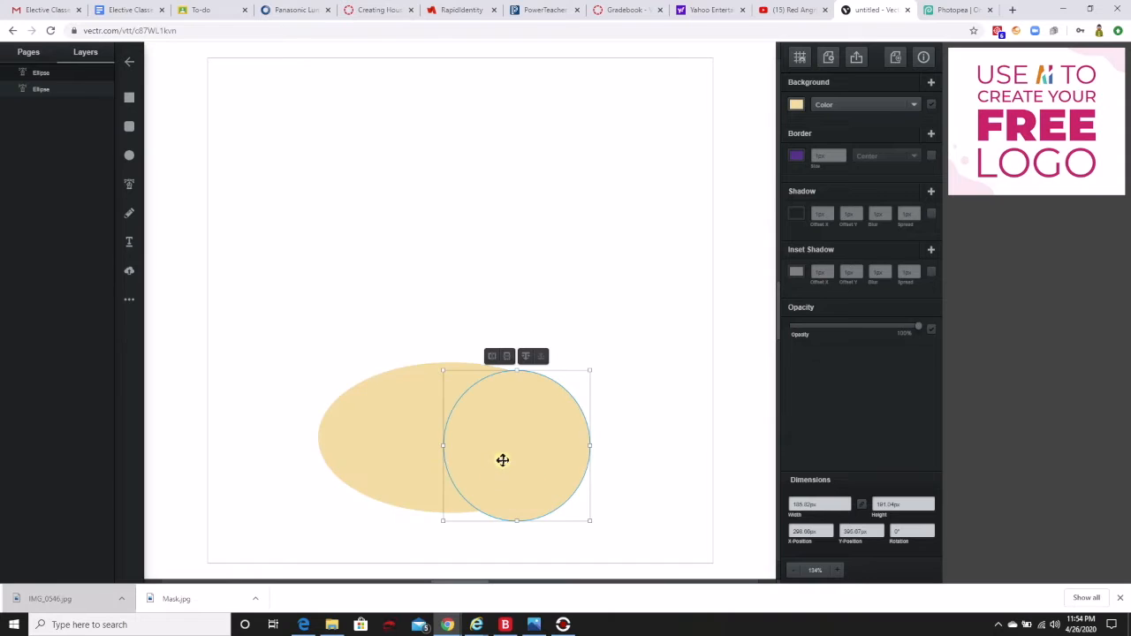
pyautogui.moveTo(521, 421); pyautogui.dragTo(463, 438)
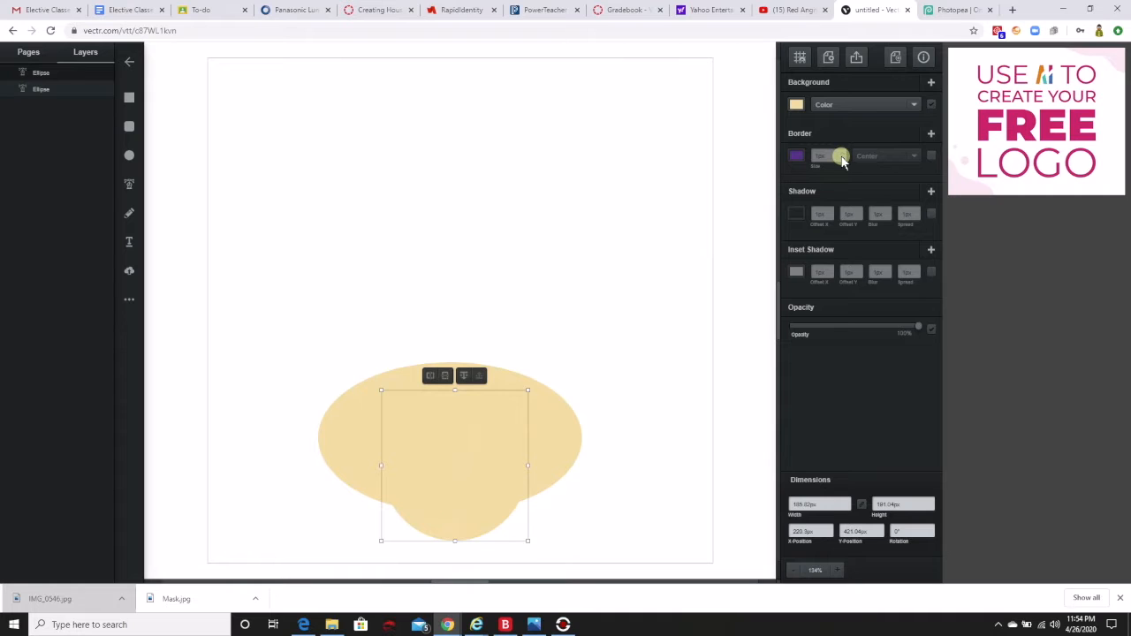
# Set the border size of both the circle and the wide oval to 0 px.
pyautogui.click(842, 159)
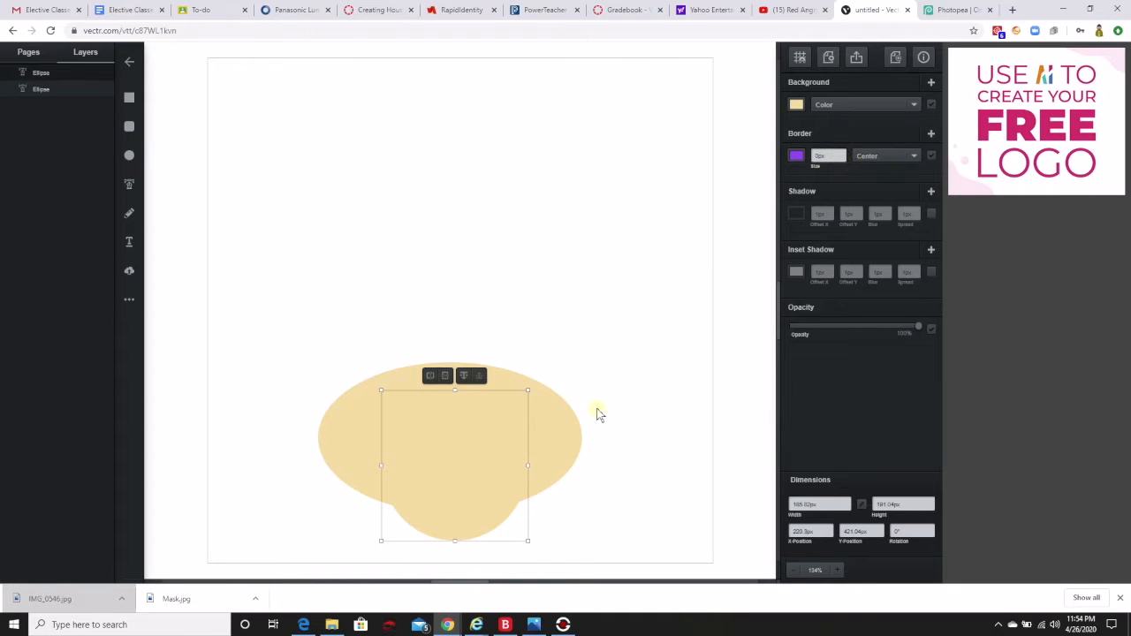
pyautogui.click(564, 434)
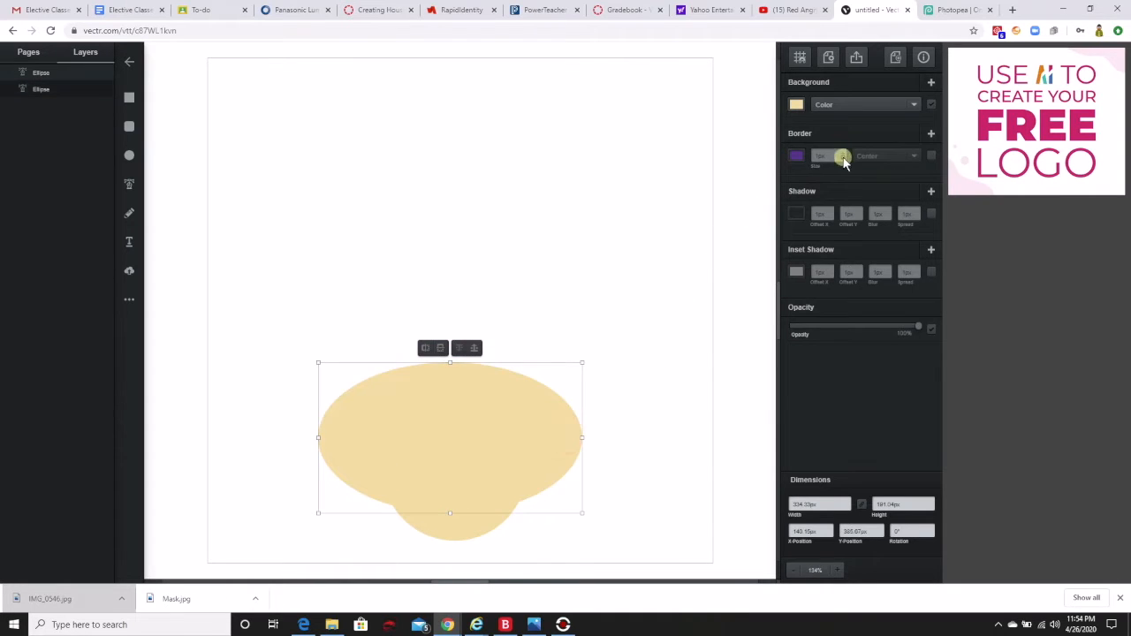
pyautogui.click(844, 159)
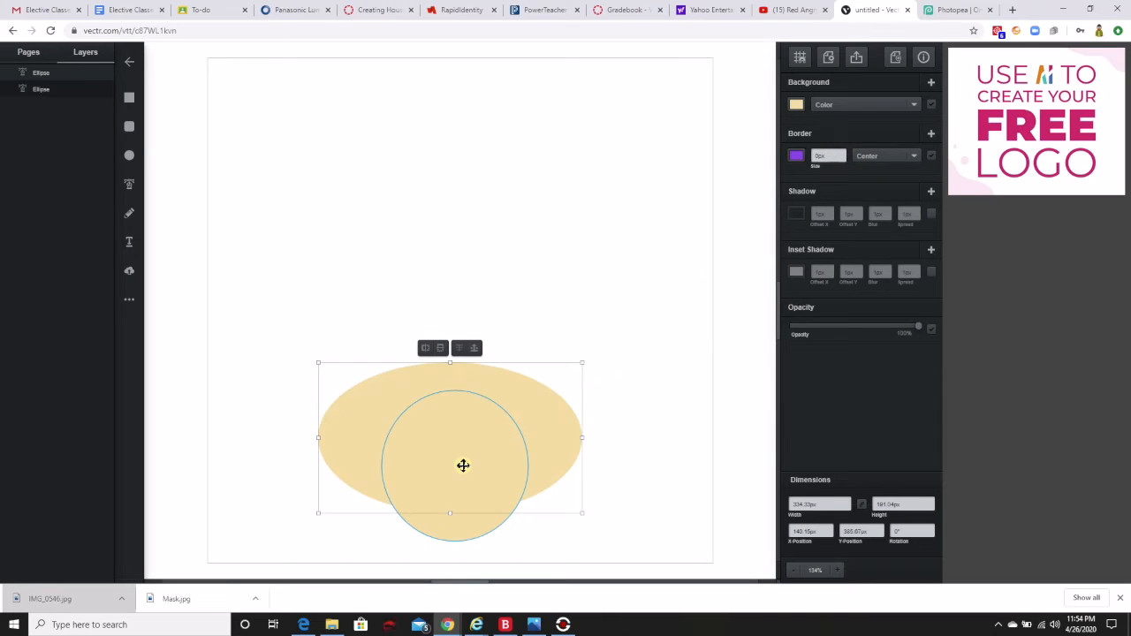
# Shrink the circle to about 130 × 134 px and place it at the wide oval's bottom center as a chin.
pyautogui.moveTo(464, 465); pyautogui.dragTo(458, 277)
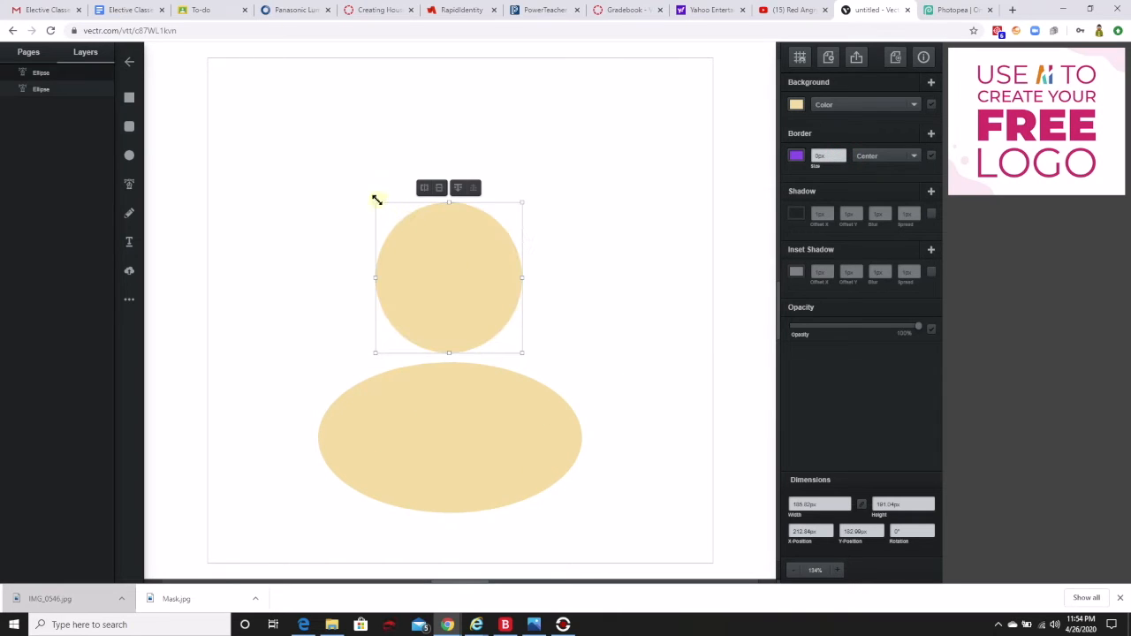
pyautogui.moveTo(374, 201); pyautogui.dragTo(419, 247)
pyautogui.moveTo(459, 306); pyautogui.dragTo(444, 480)
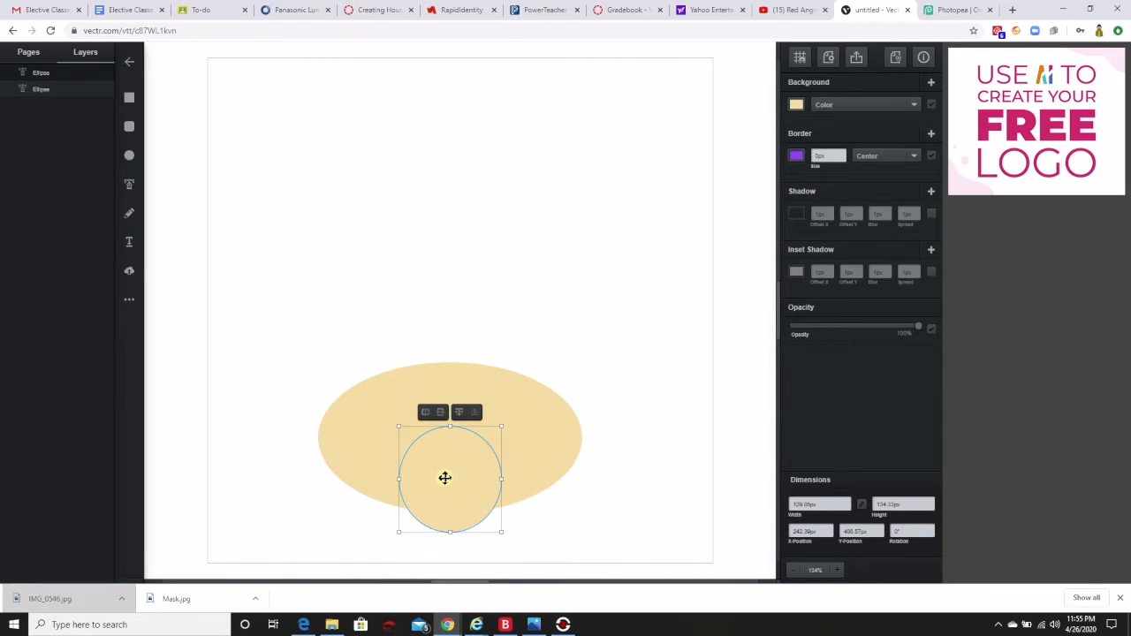
# Duplicate the chin circle, stretch the copy to about 220 px tall, and place it overlapping the wide oval's upper left.
pyautogui.rightClick(447, 448)
pyautogui.click(456, 474)
pyautogui.moveTo(455, 469); pyautogui.dragTo(396, 339)
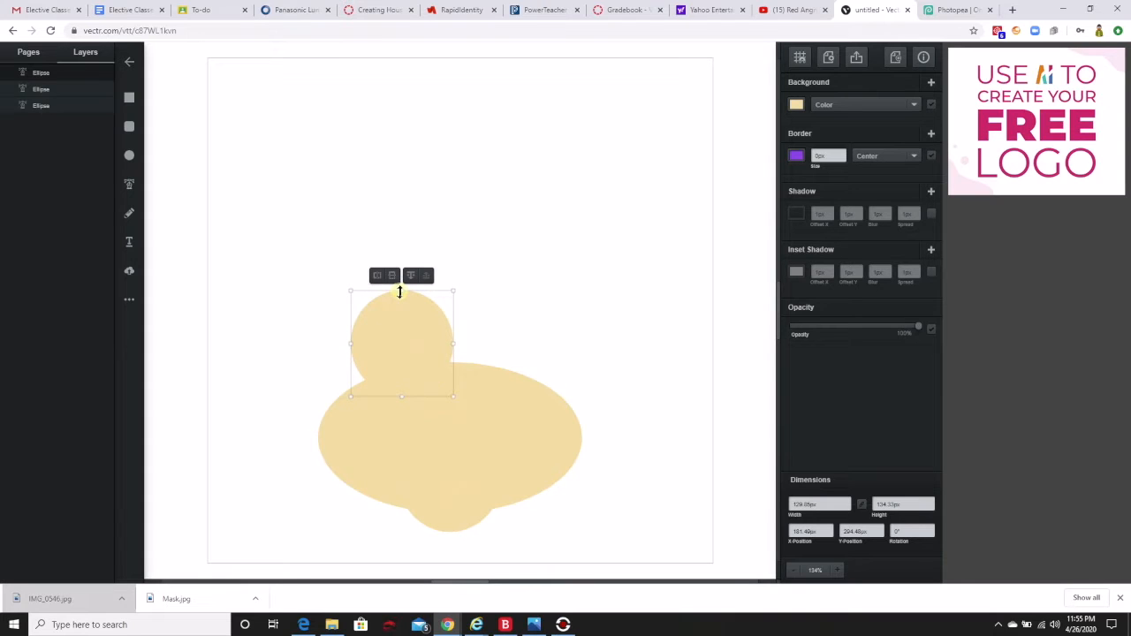
pyautogui.moveTo(401, 291); pyautogui.dragTo(410, 223)
pyautogui.moveTo(357, 309); pyautogui.dragTo(366, 321)
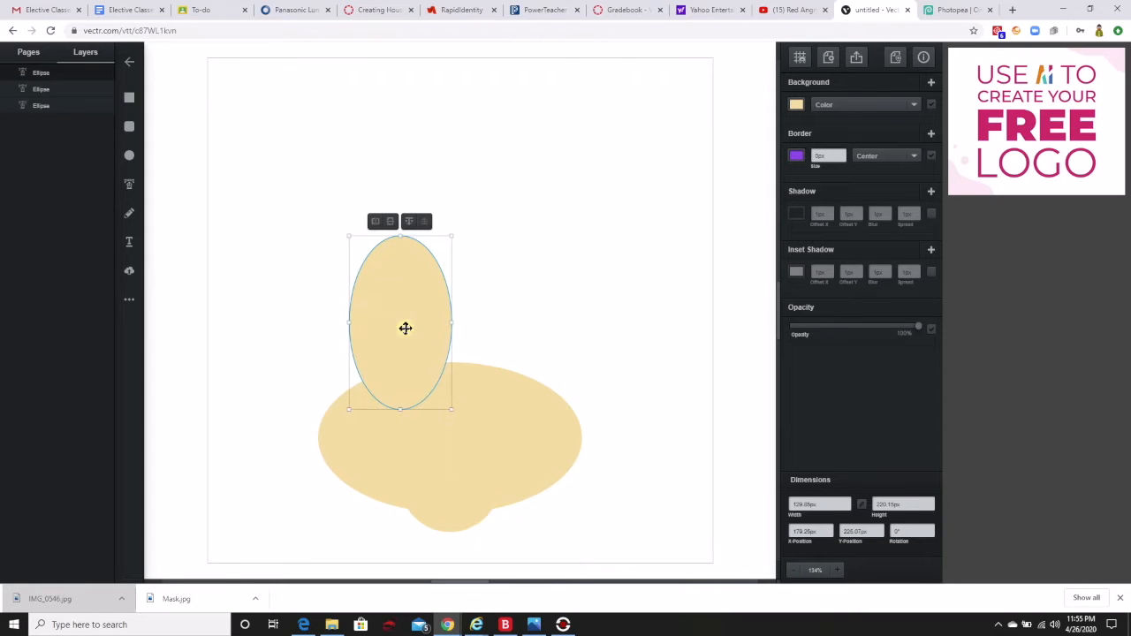
# Duplicate the tall oval and align the copy level beside it, slightly overlapping its right edge.
pyautogui.rightClick(404, 328)
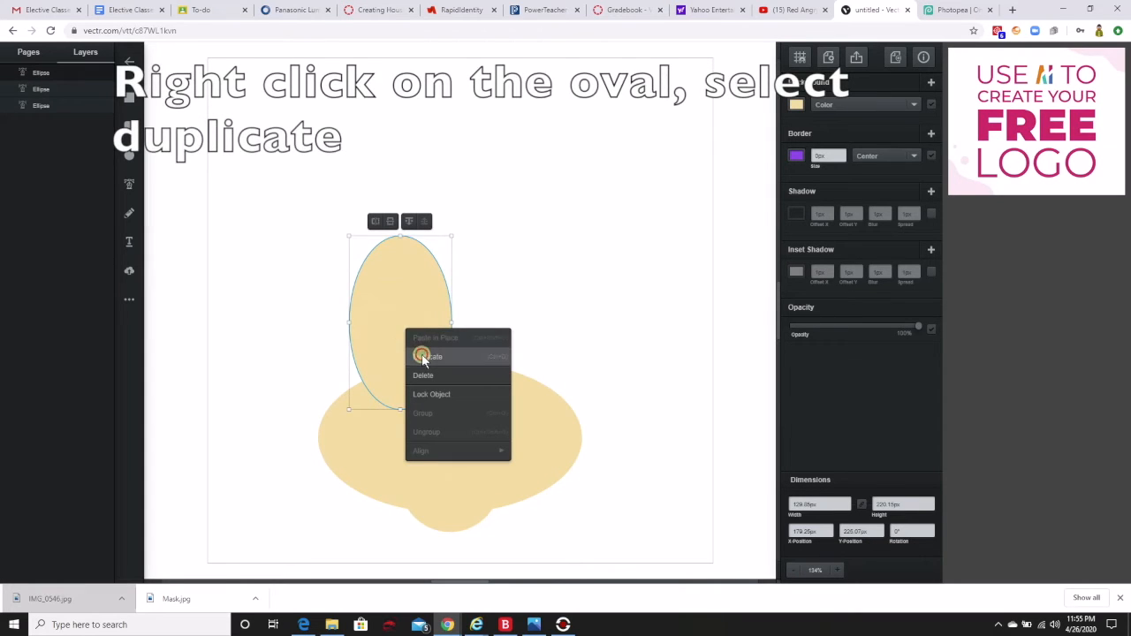
pyautogui.click(420, 350)
pyautogui.moveTo(401, 336); pyautogui.dragTo(485, 329)
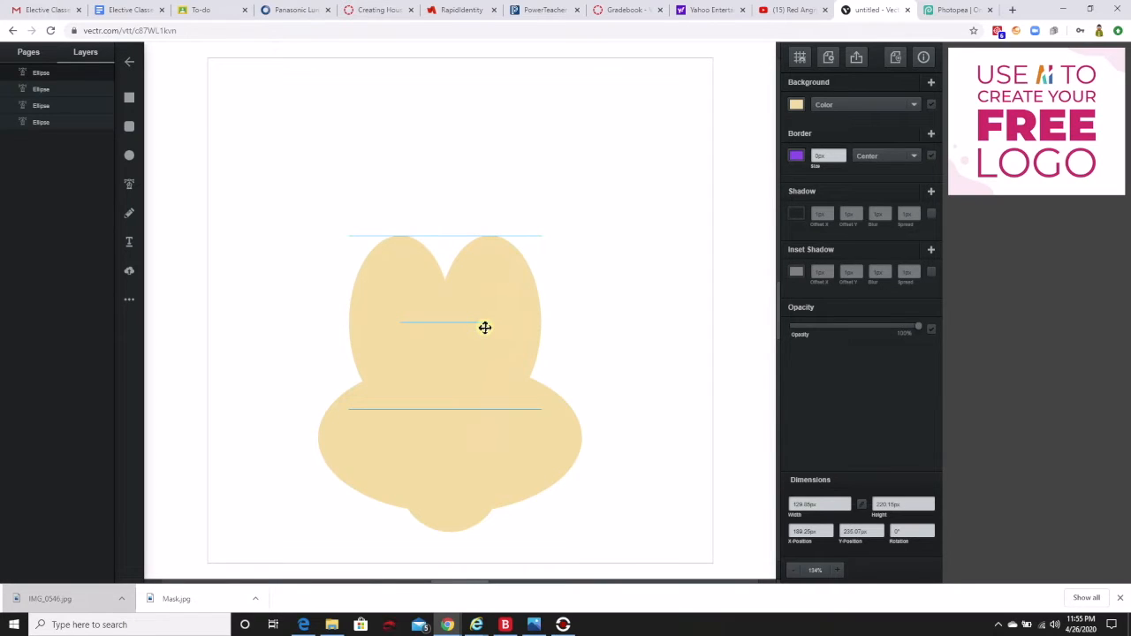
pyautogui.moveTo(484, 328); pyautogui.dragTo(484, 327)
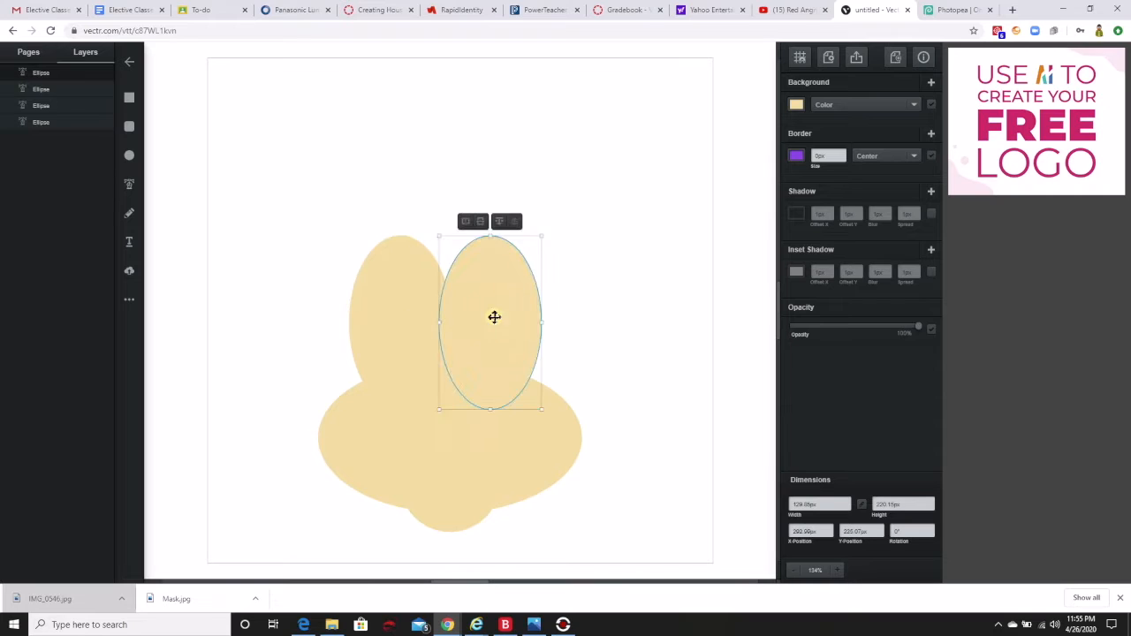
# Select all four tan ellipses and unite them into a single face shape.
pyautogui.click(397, 322)
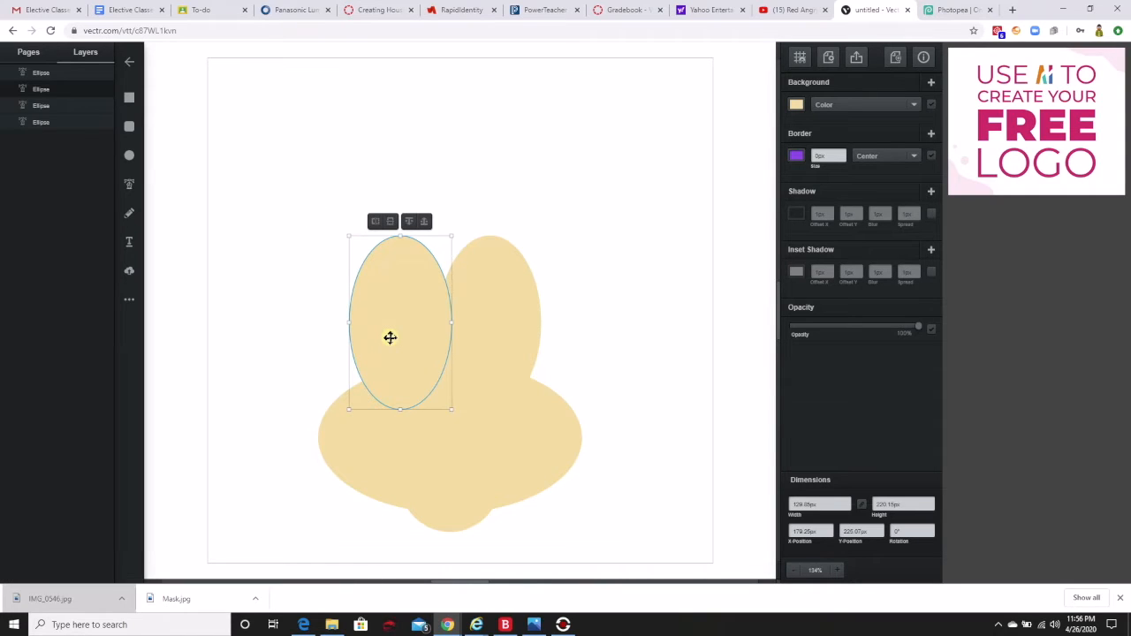
pyautogui.keyDown('shift'); pyautogui.click(482, 300); pyautogui.keyUp('shift')
pyautogui.keyDown('shift'); pyautogui.click(323, 442); pyautogui.keyUp('shift')
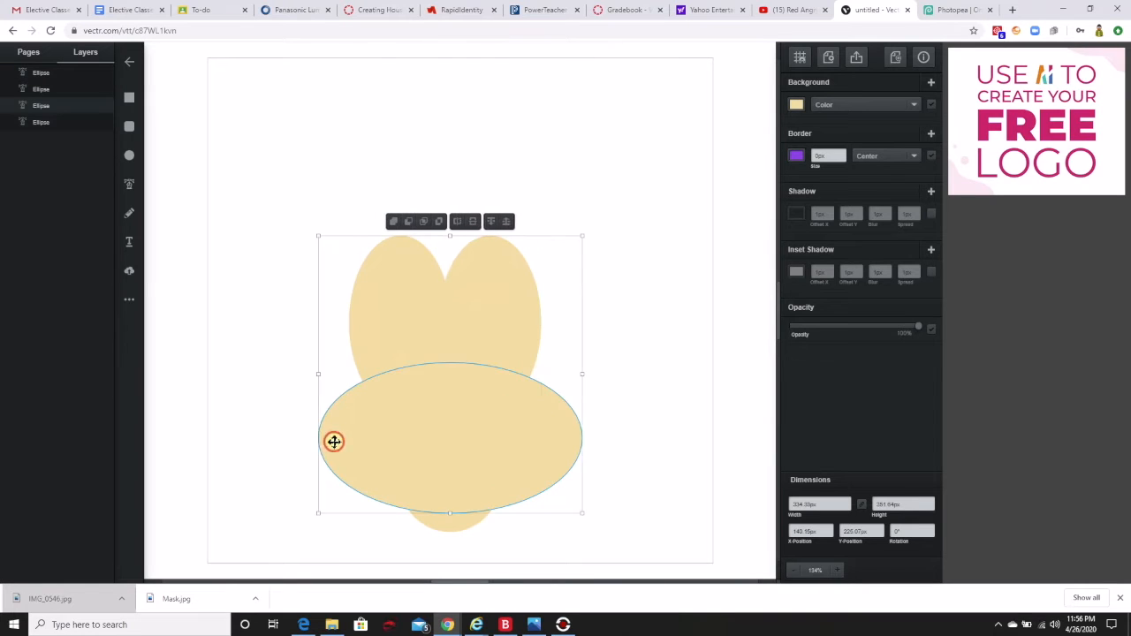
pyautogui.keyDown('shift'); pyautogui.click(440, 518); pyautogui.keyUp('shift')
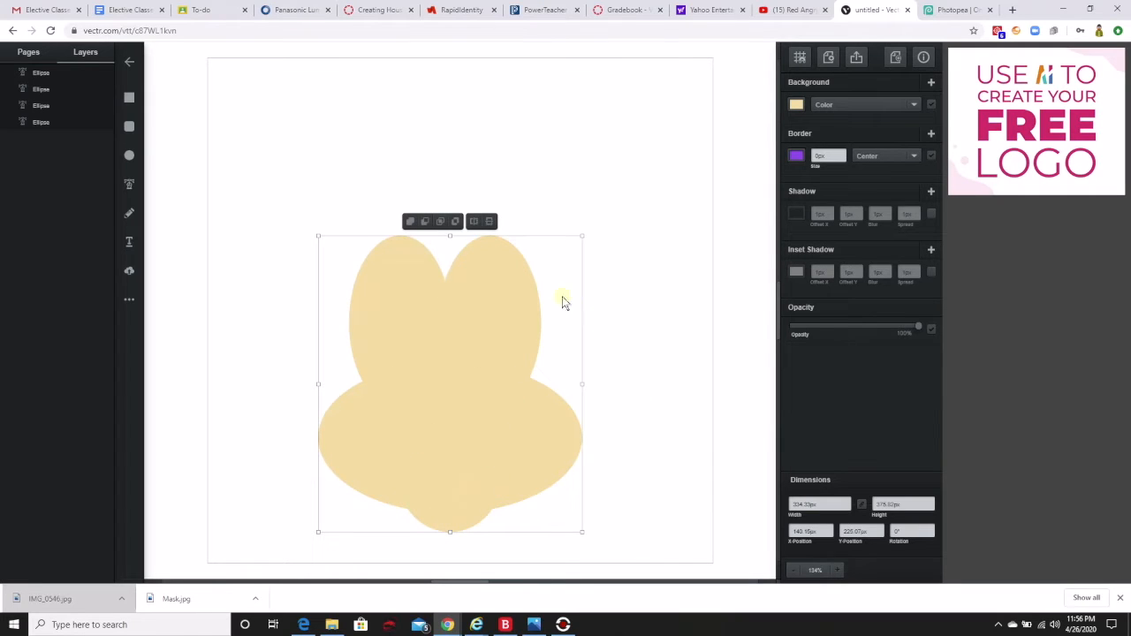
pyautogui.click(409, 221)
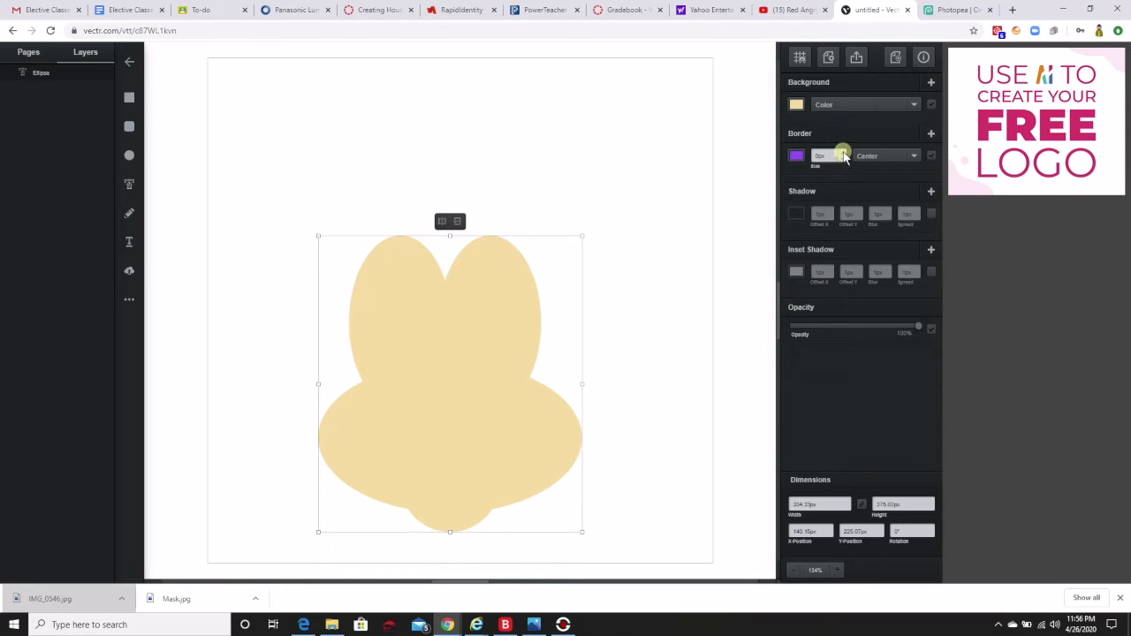
# Give the united face shape a 1 px black (#000000) border.
pyautogui.click(844, 156)
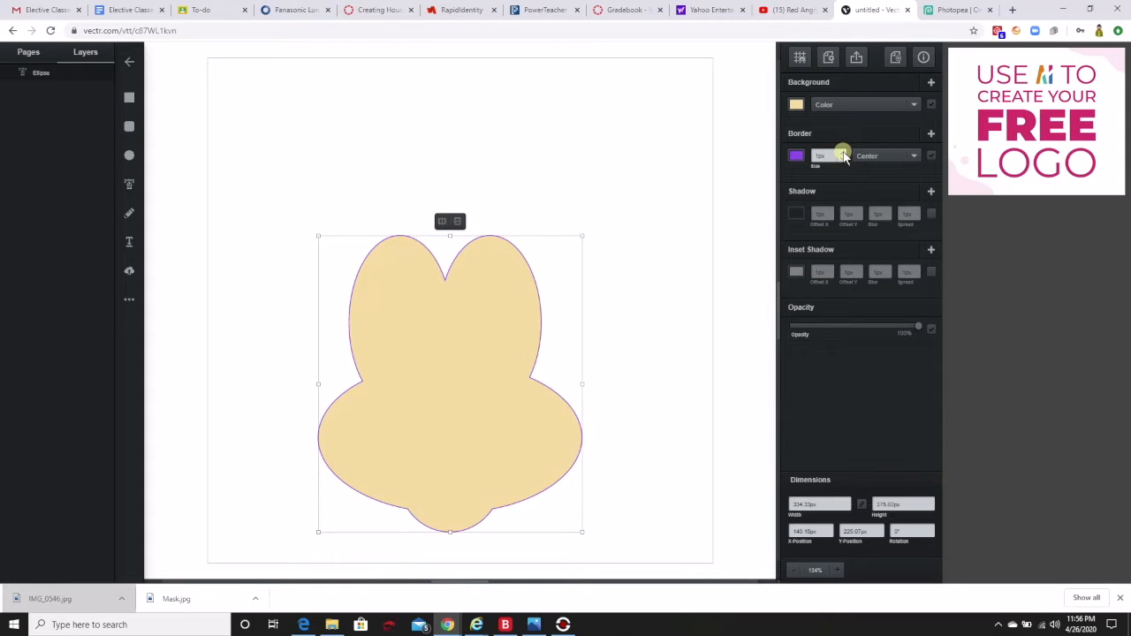
pyautogui.click(798, 156)
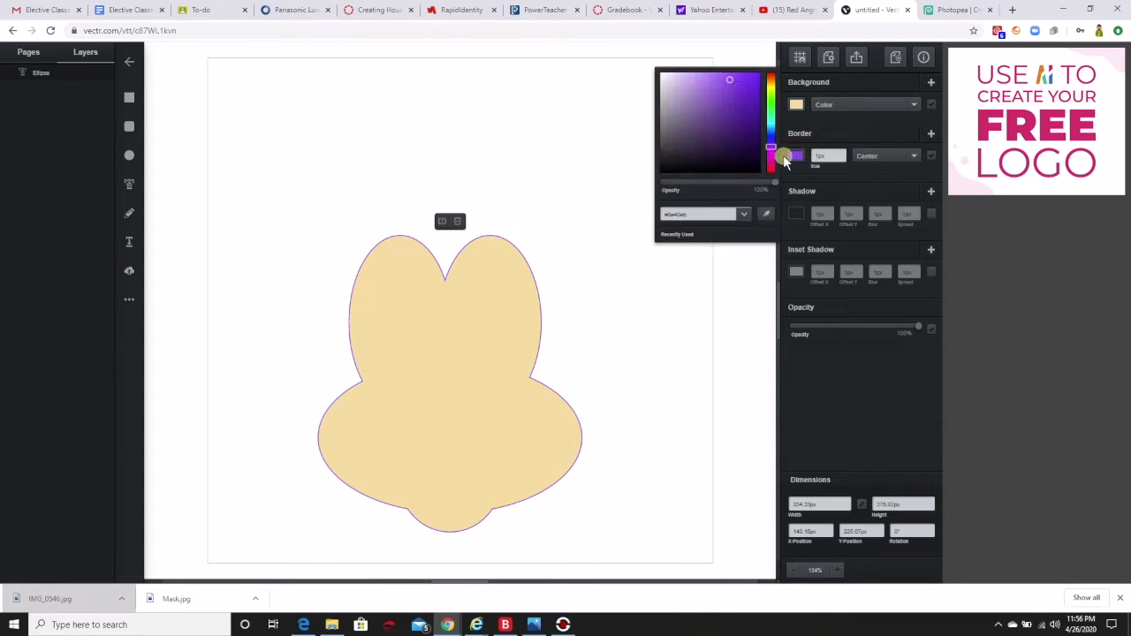
pyautogui.moveTo(729, 94)
pyautogui.mouseDown()
pyautogui.moveTo(722, 144)
pyautogui.moveTo(673, 172)
pyautogui.mouseUp()
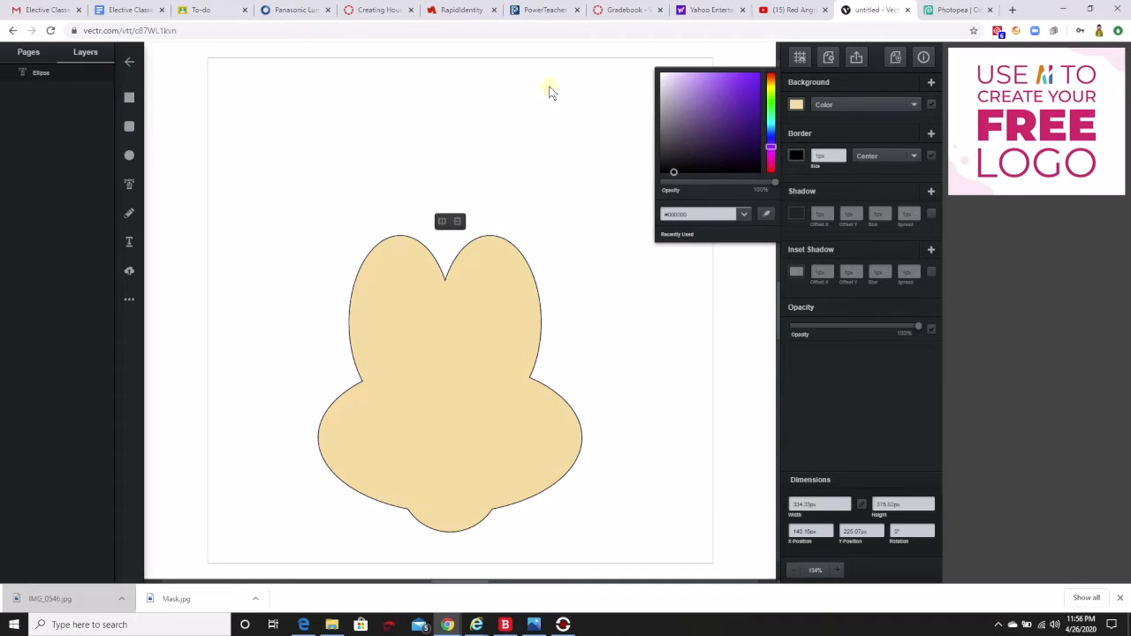
pyautogui.click(607, 251)
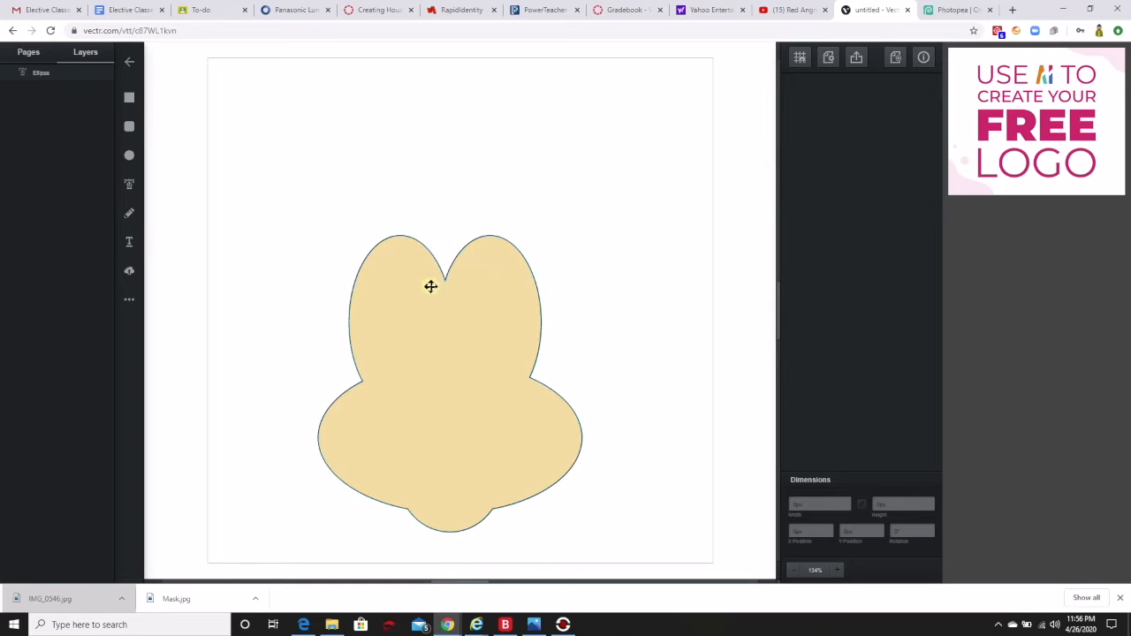
# Draw a circle about 366 px in diameter over the face shape with the Ellipse tool.
pyautogui.click(130, 156)
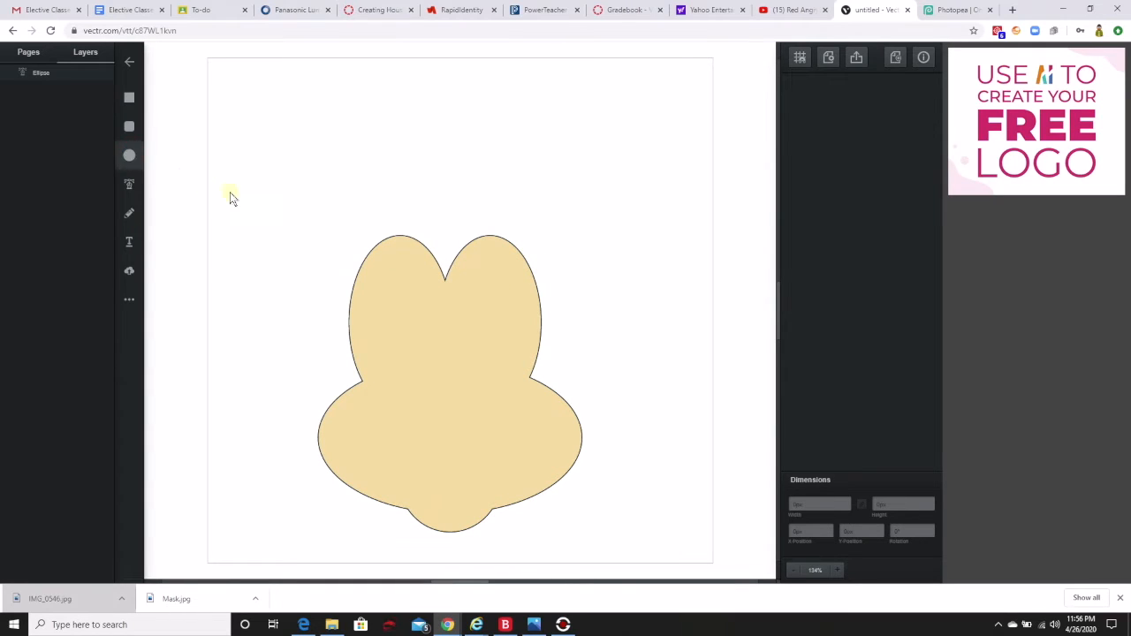
pyautogui.click(306, 212)
pyautogui.moveTo(328, 239); pyautogui.dragTo(597, 502)
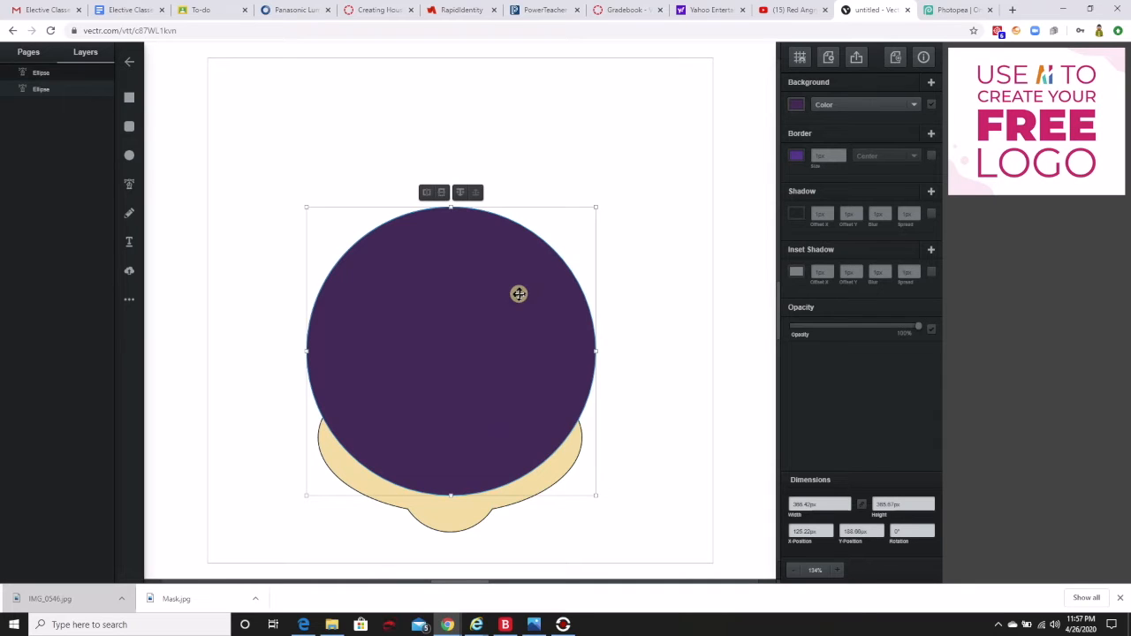
# Send the large circle to the back and position it centered behind the upper part of the face.
pyautogui.click(459, 192)
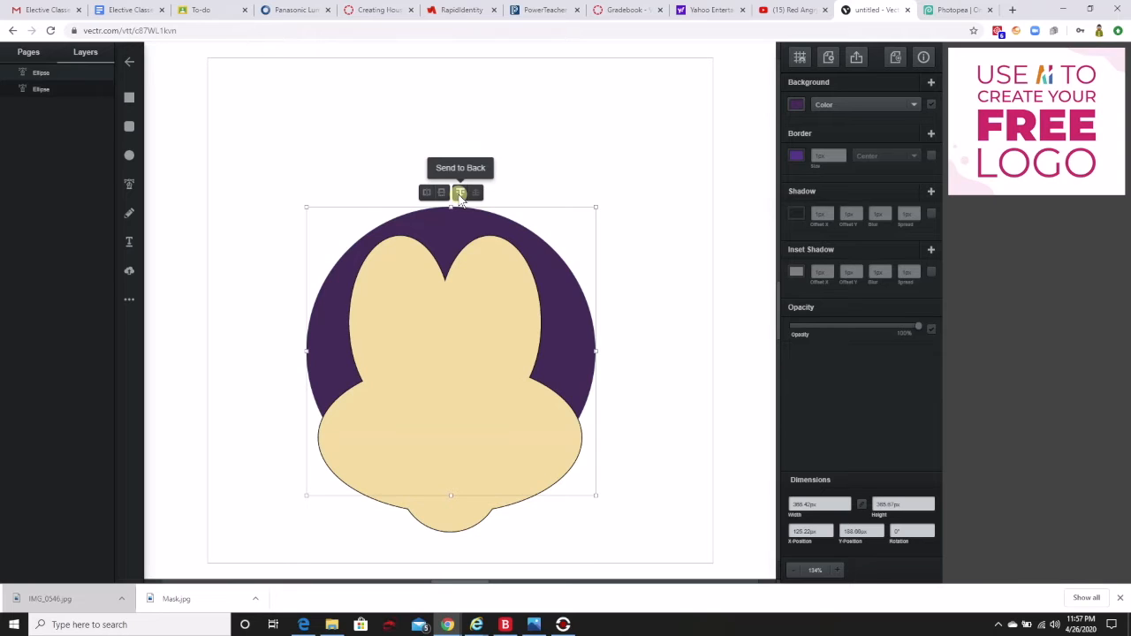
pyautogui.click(459, 197)
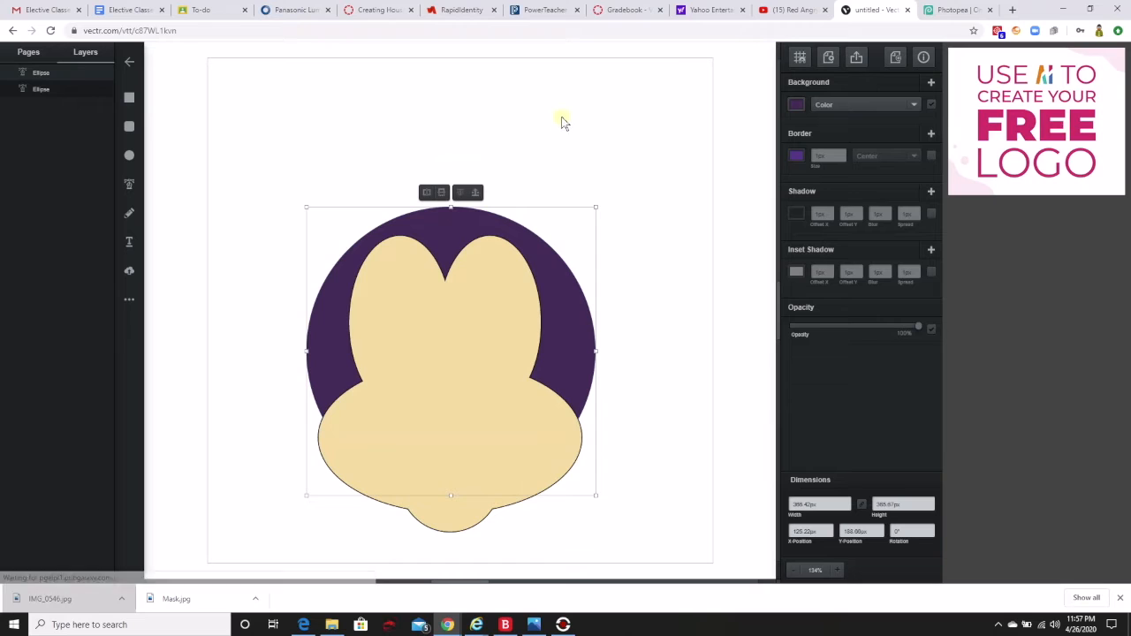
pyautogui.moveTo(566, 326); pyautogui.dragTo(562, 325)
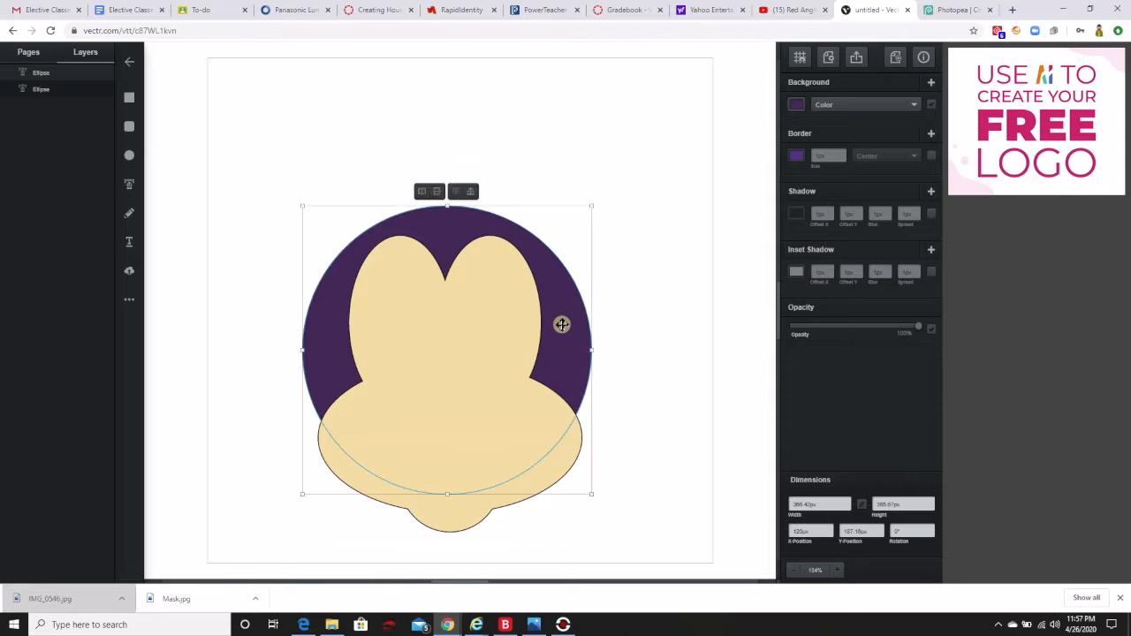
pyautogui.moveTo(562, 321); pyautogui.dragTo(563, 331)
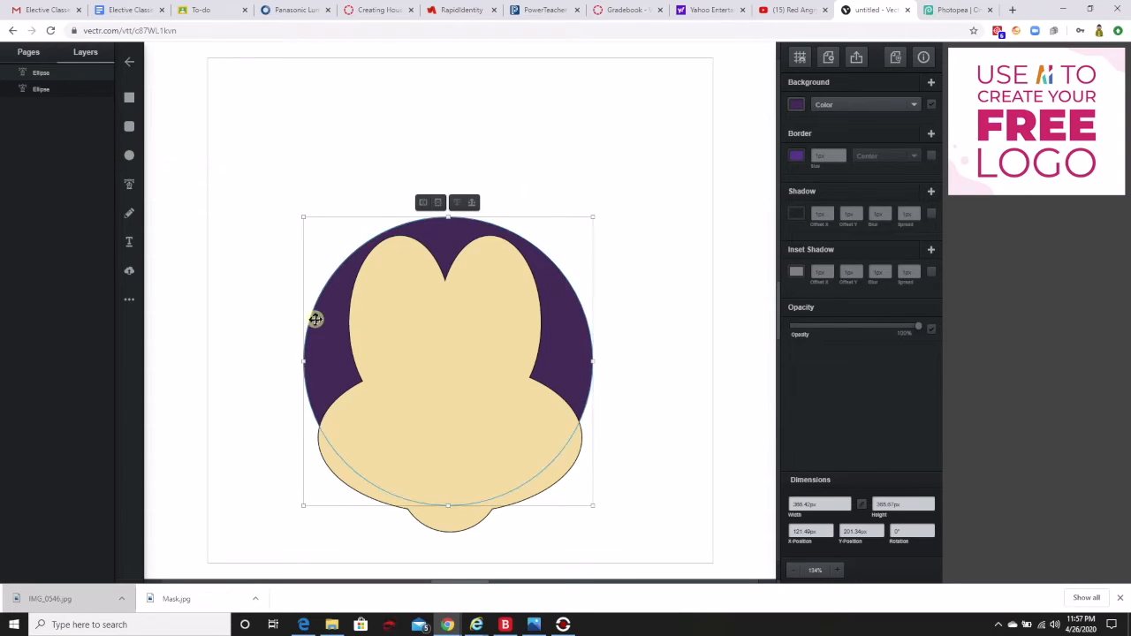
# Change the large head circle's background color to near-black.
pyautogui.click(794, 105)
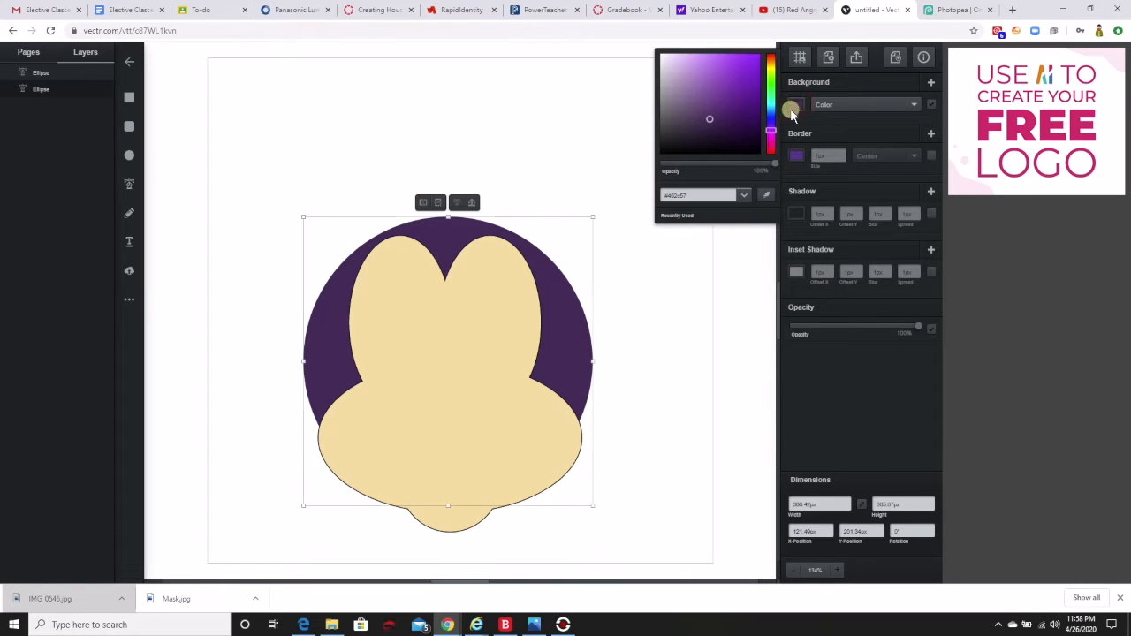
pyautogui.click(708, 118)
pyautogui.moveTo(709, 123); pyautogui.dragTo(700, 148)
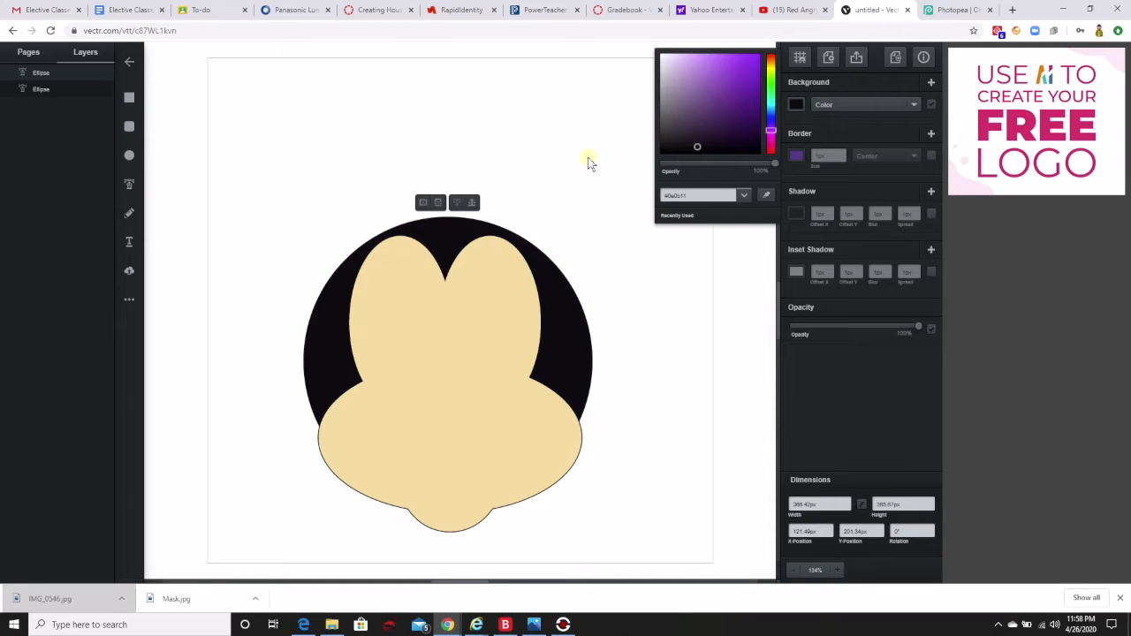
pyautogui.click(569, 317)
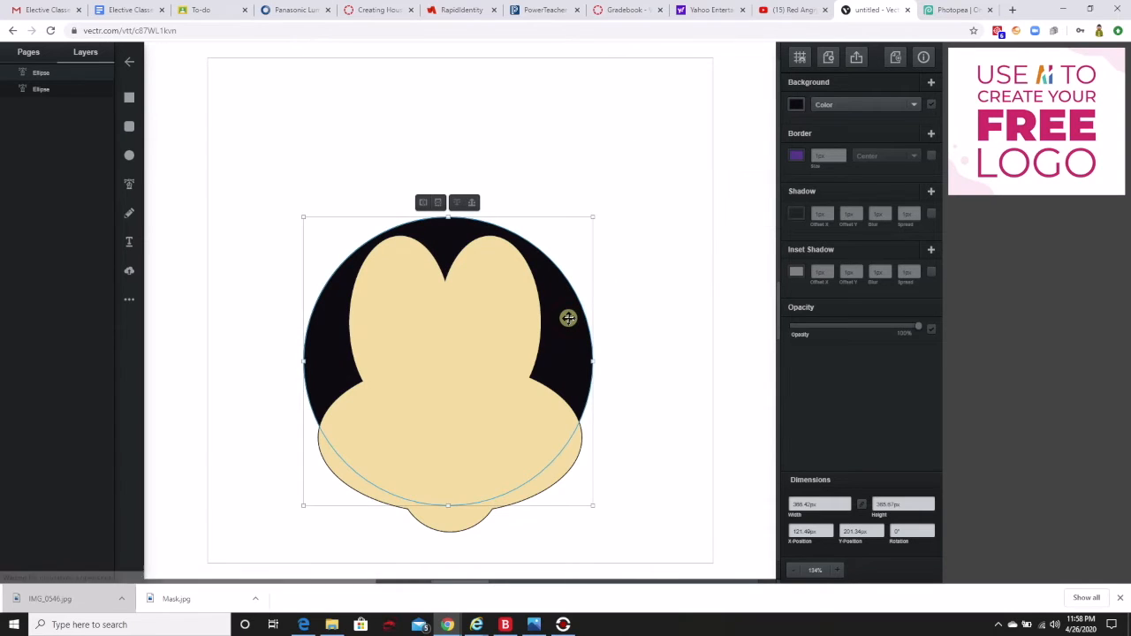
# Duplicate the black head circle and shape the copy into an upper-right ear about 167 by 138 px, rotated about 43°.
pyautogui.rightClick(569, 317)
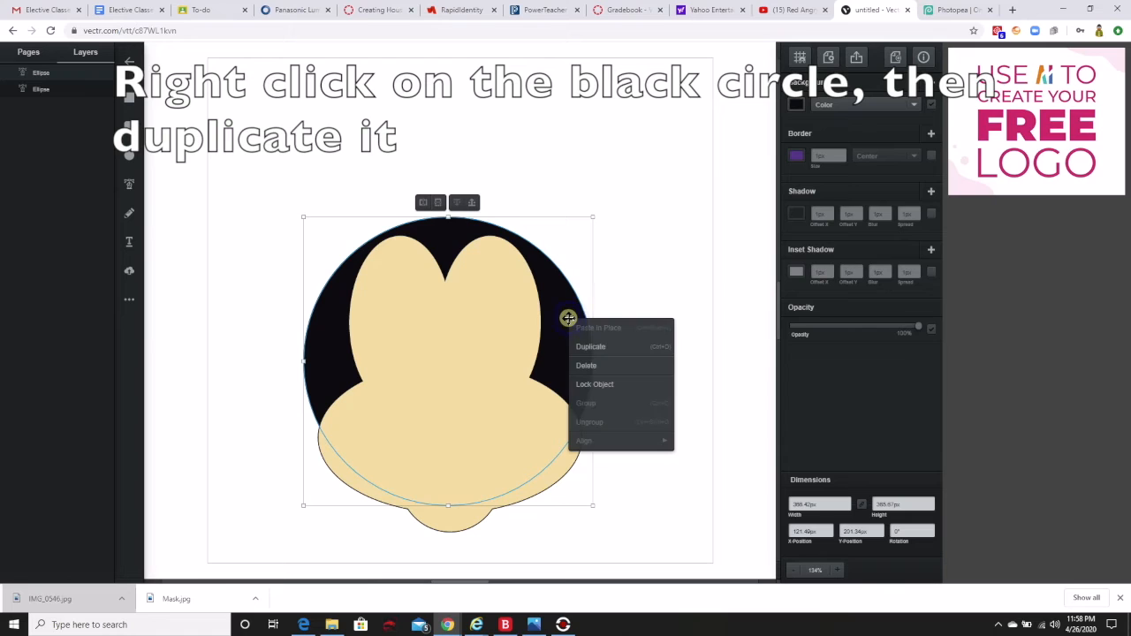
pyautogui.click(590, 348)
pyautogui.moveTo(519, 341); pyautogui.dragTo(573, 202)
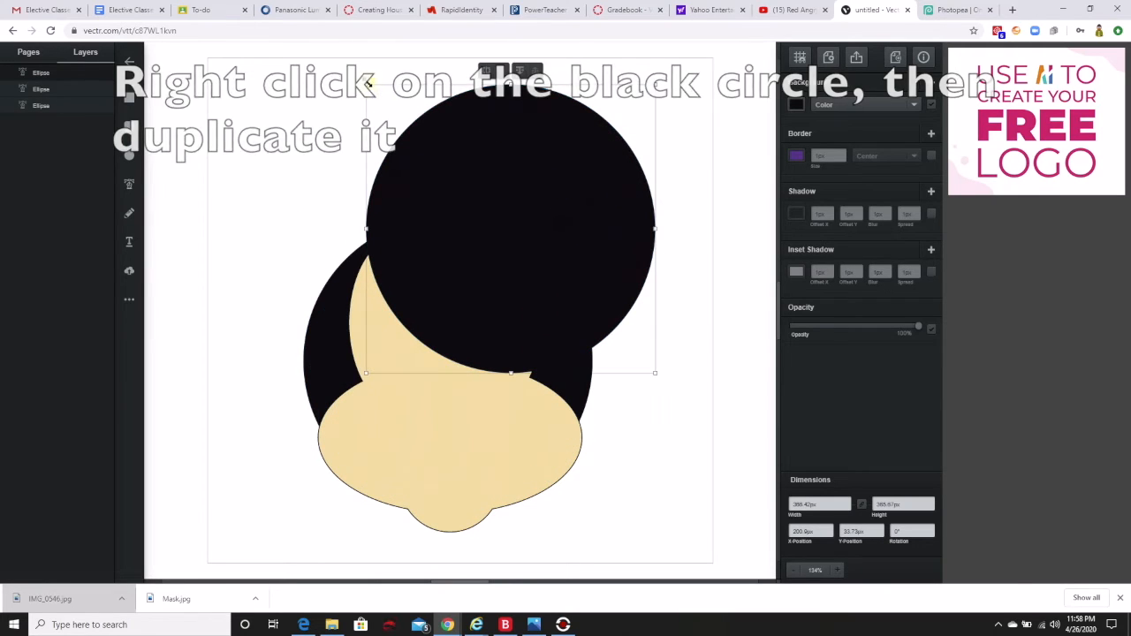
pyautogui.moveTo(364, 85); pyautogui.dragTo(524, 233)
pyautogui.moveTo(590, 327); pyautogui.dragTo(576, 223)
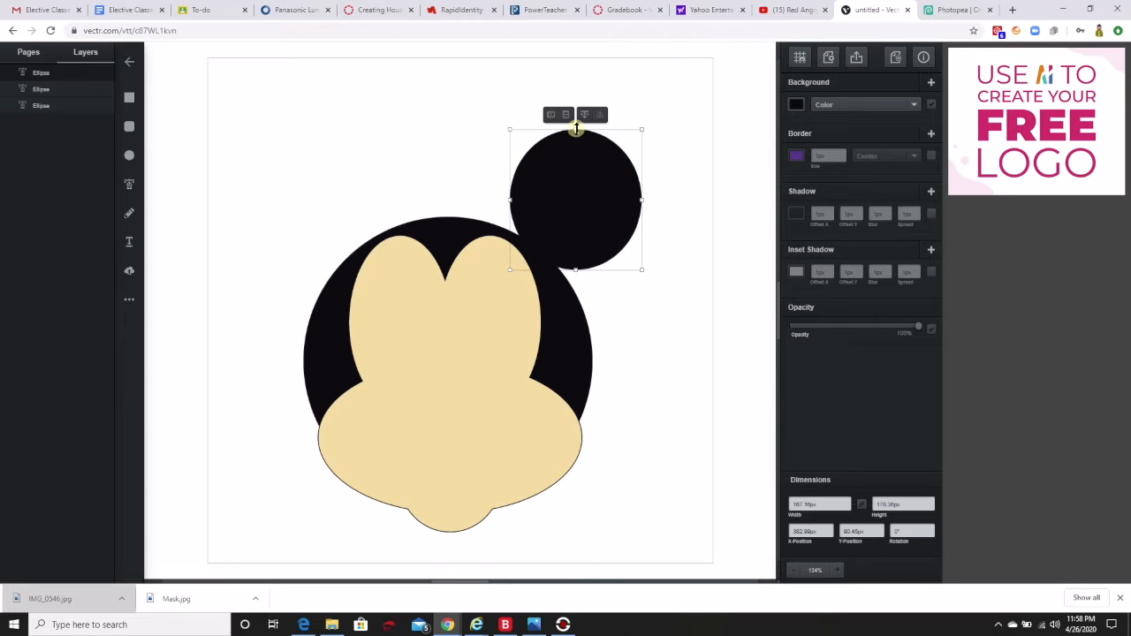
pyautogui.moveTo(575, 129); pyautogui.dragTo(574, 159)
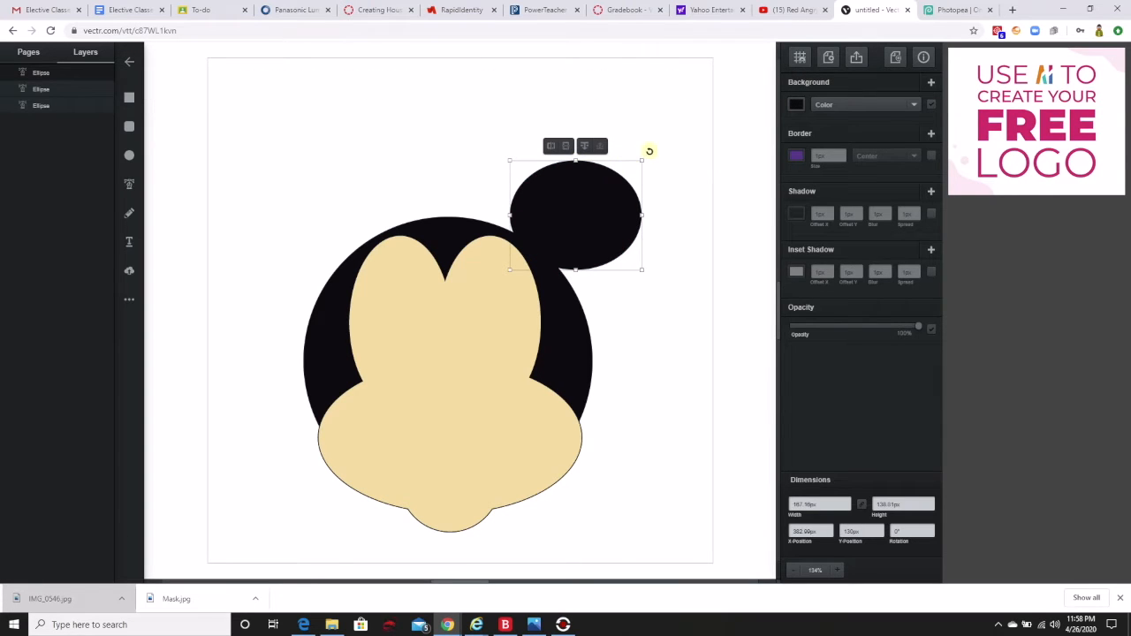
pyautogui.moveTo(649, 152); pyautogui.dragTo(651, 211)
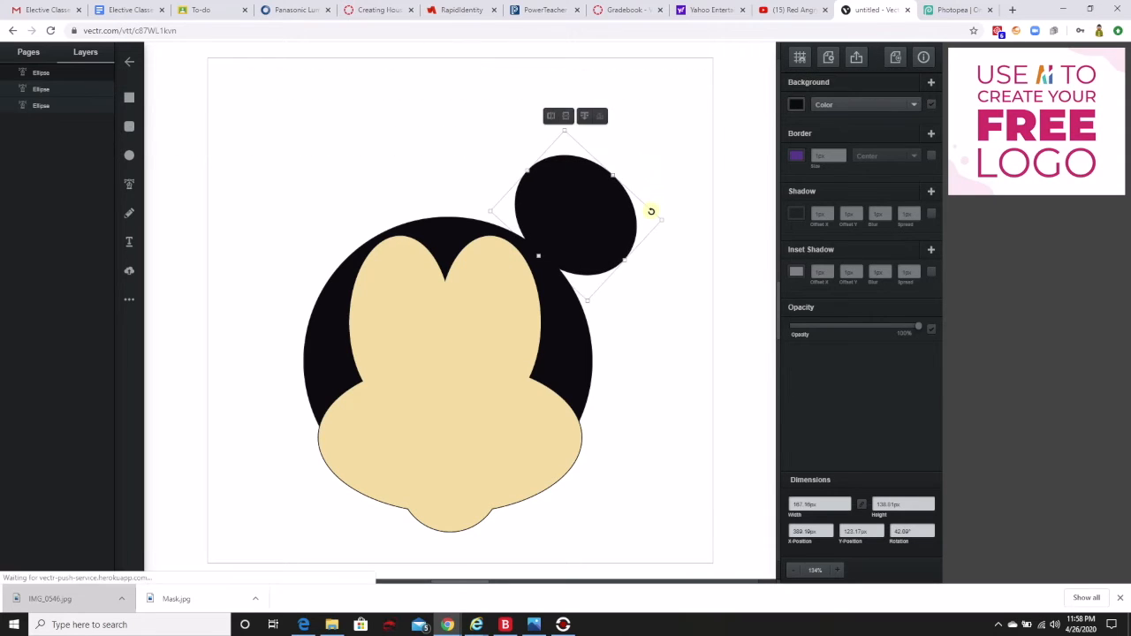
# Duplicate the ear, place the copy at the head's upper left, and flip it horizontally to mirror the right ear.
pyautogui.rightClick(587, 220)
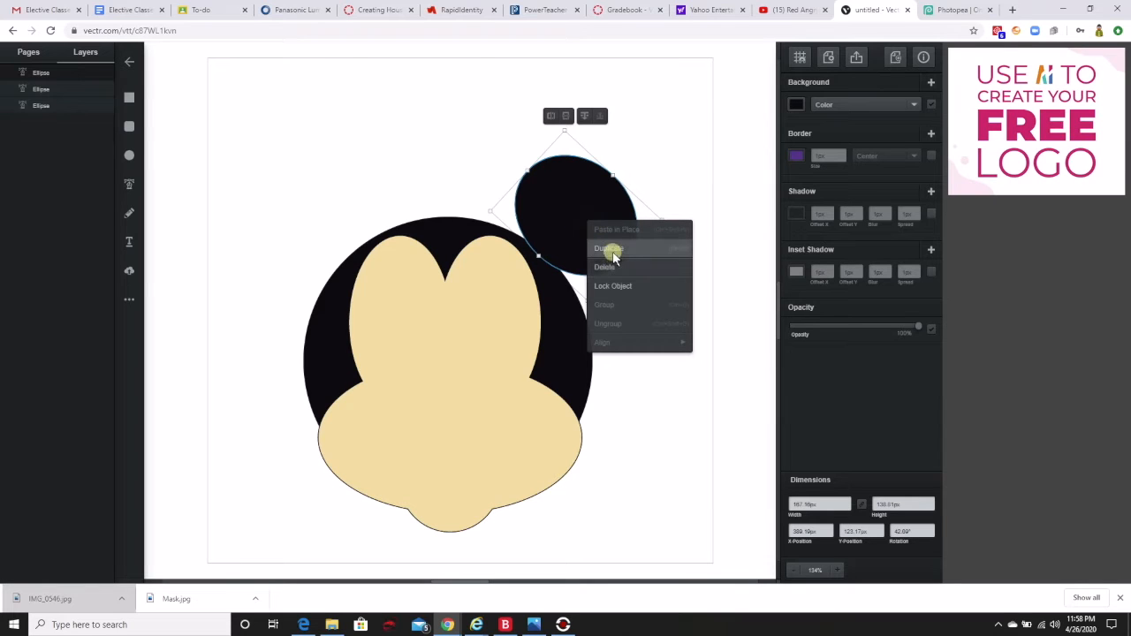
pyautogui.click(610, 249)
pyautogui.moveTo(586, 235); pyautogui.dragTo(326, 233)
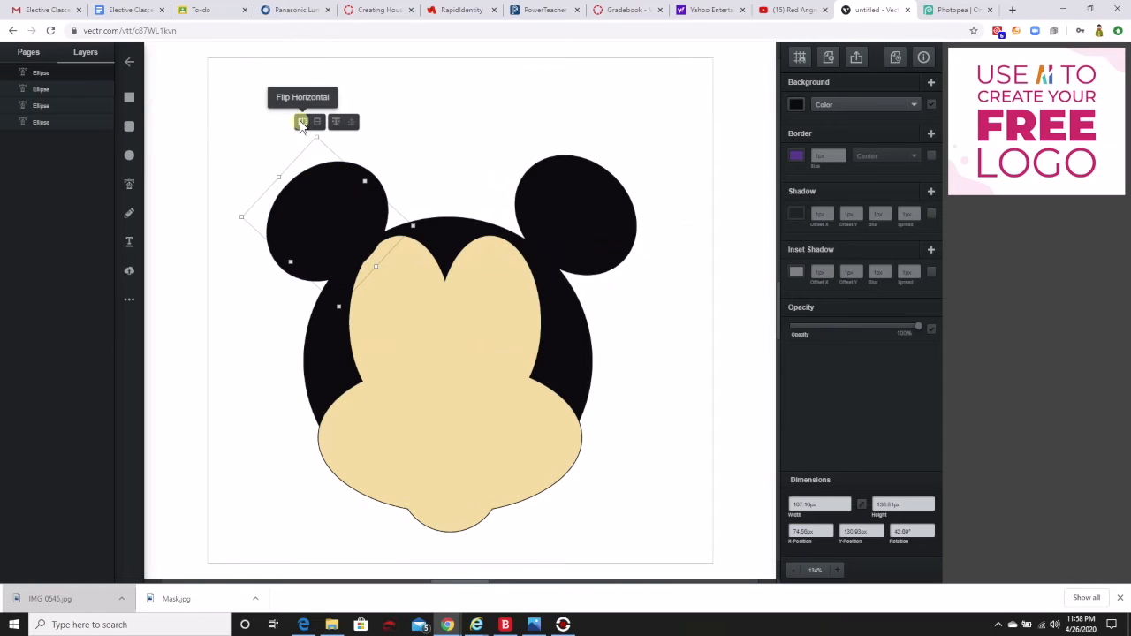
pyautogui.click(301, 123)
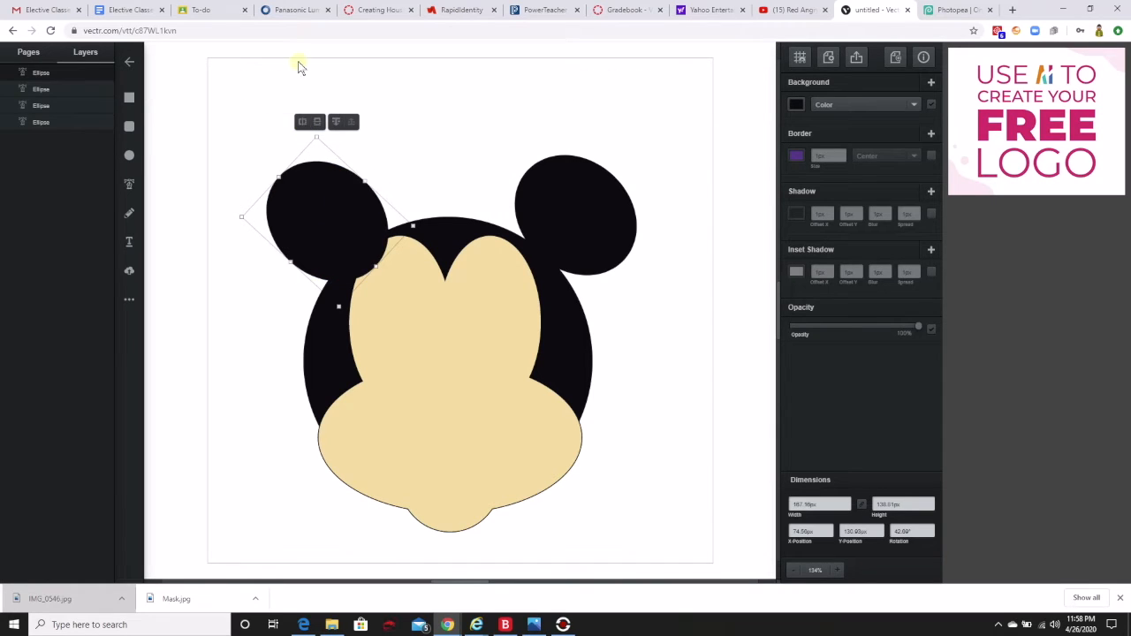
pyautogui.click(302, 122)
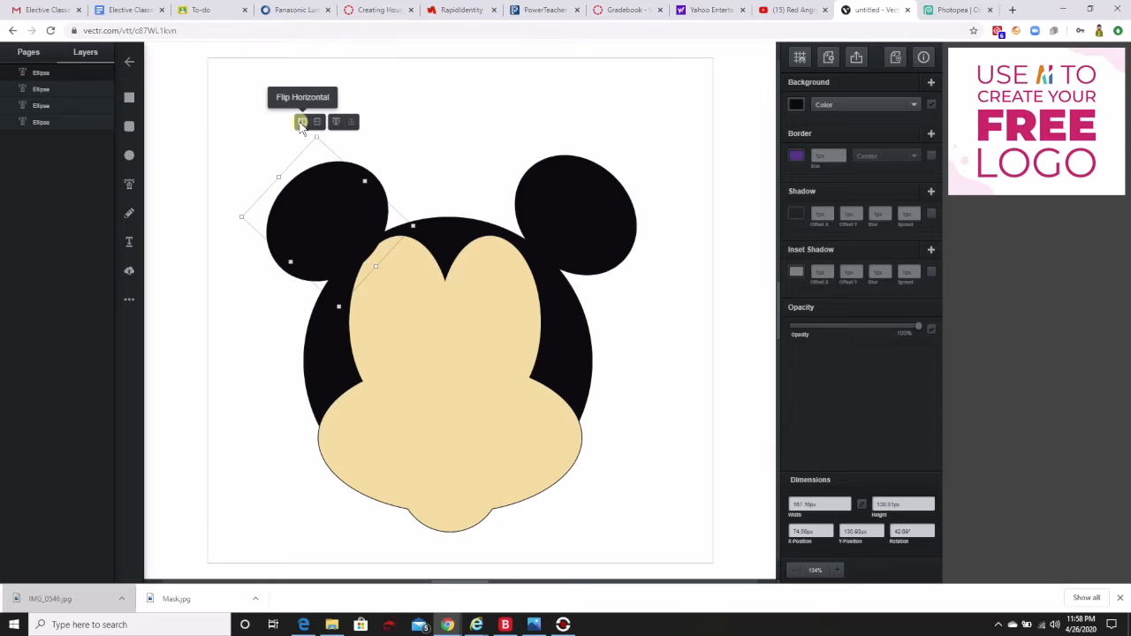
pyautogui.click(301, 124)
pyautogui.moveTo(331, 197); pyautogui.dragTo(325, 200)
pyautogui.click(325, 199)
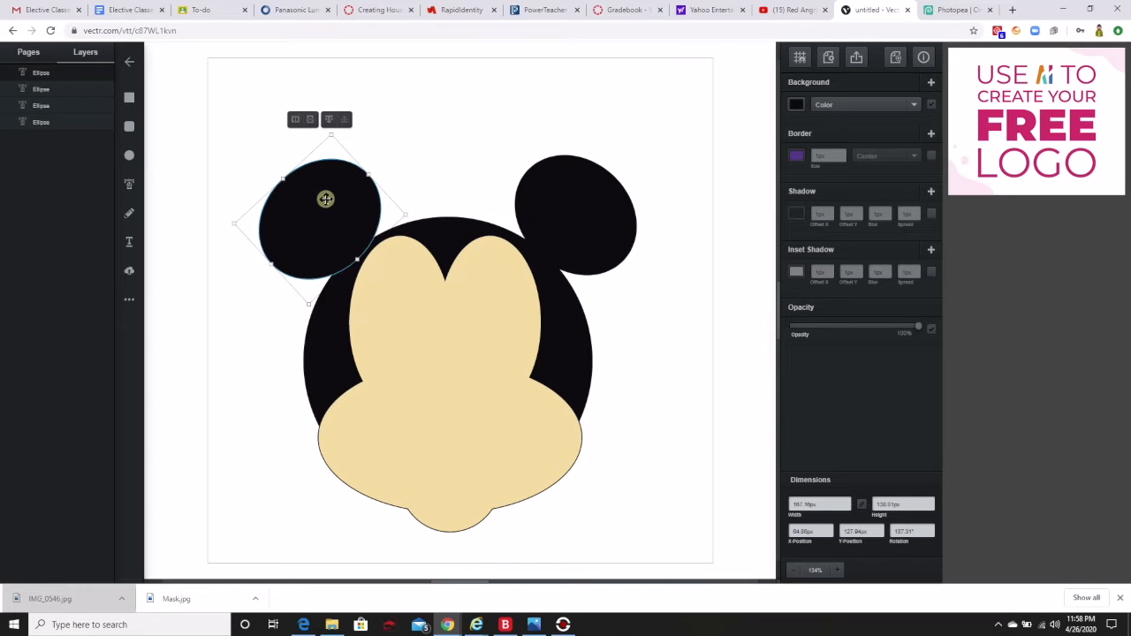
# Enlarge both ears outward so they match, with the left ear about 189 by 149 px.
pyautogui.moveTo(369, 174); pyautogui.dragTo(383, 163)
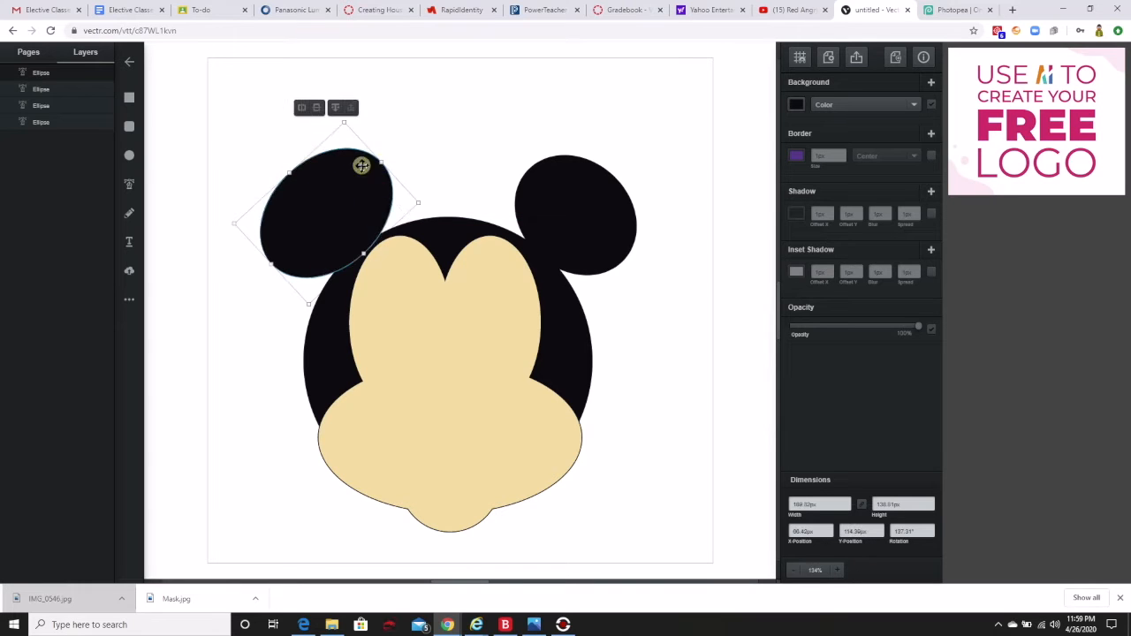
pyautogui.moveTo(293, 174); pyautogui.dragTo(285, 166)
pyautogui.click(604, 223)
pyautogui.moveTo(613, 185); pyautogui.dragTo(619, 167)
pyautogui.moveTo(532, 170); pyautogui.dragTo(518, 156)
pyautogui.click(621, 85)
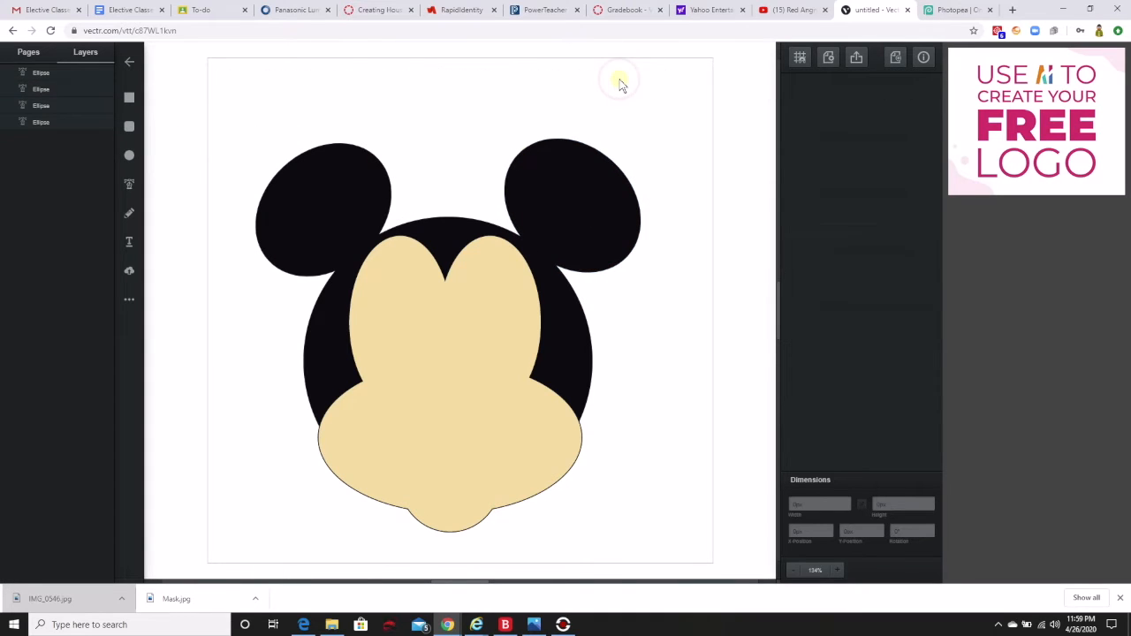
# Duplicate the left ear, move the copy onto the middle of the face, and rotate it to lie roughly horizontal.
pyautogui.click(337, 211)
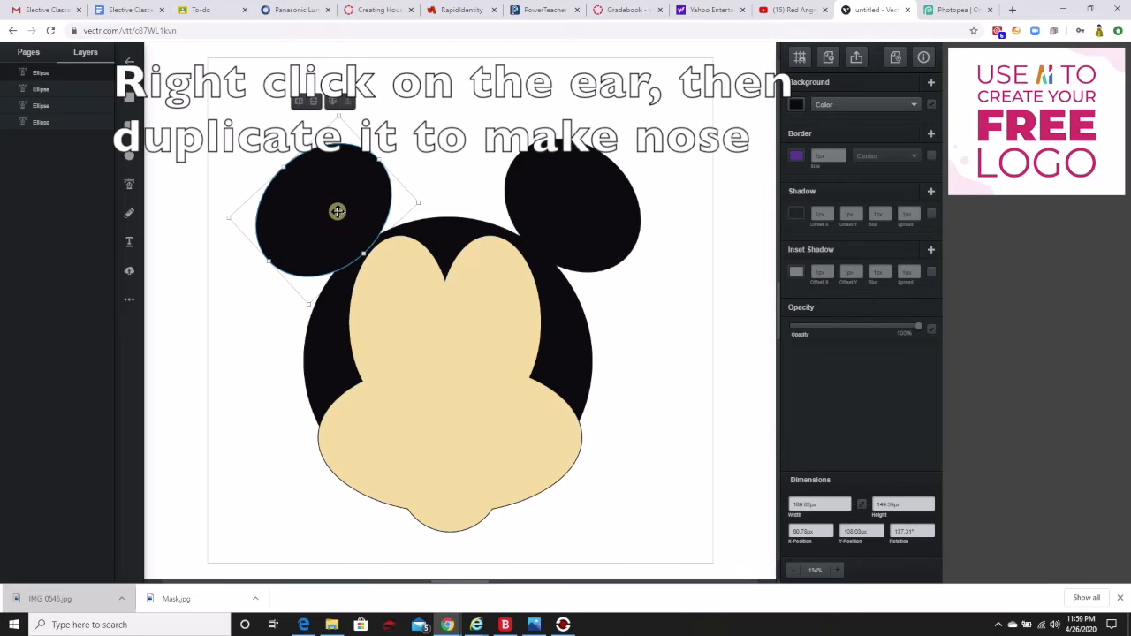
pyautogui.rightClick(337, 211)
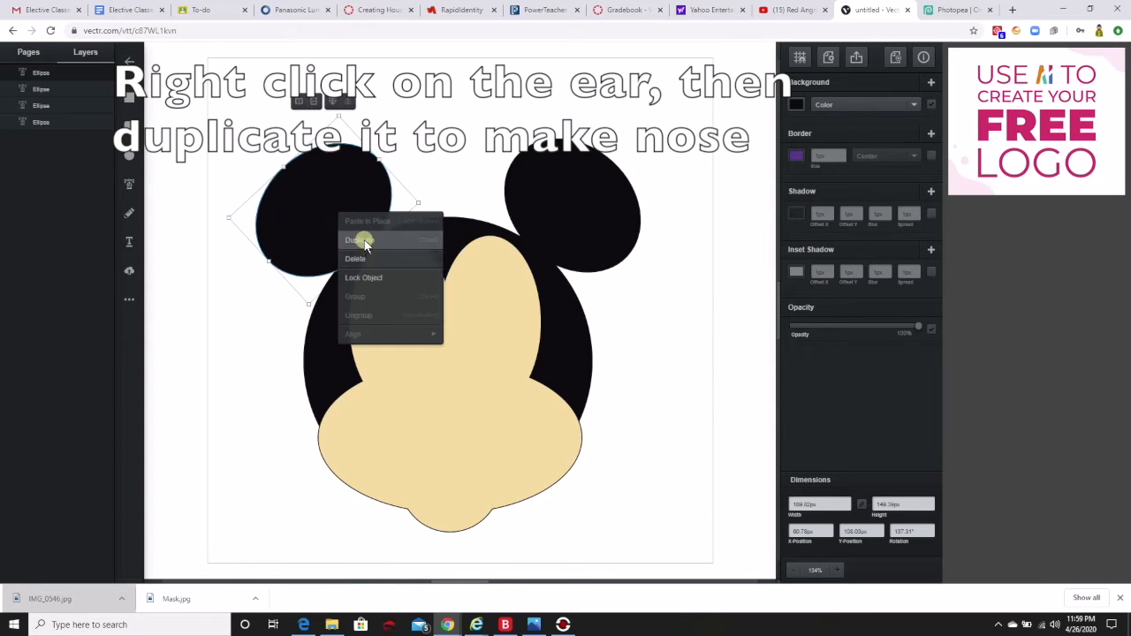
pyautogui.click(364, 239)
pyautogui.moveTo(334, 215); pyautogui.dragTo(442, 402)
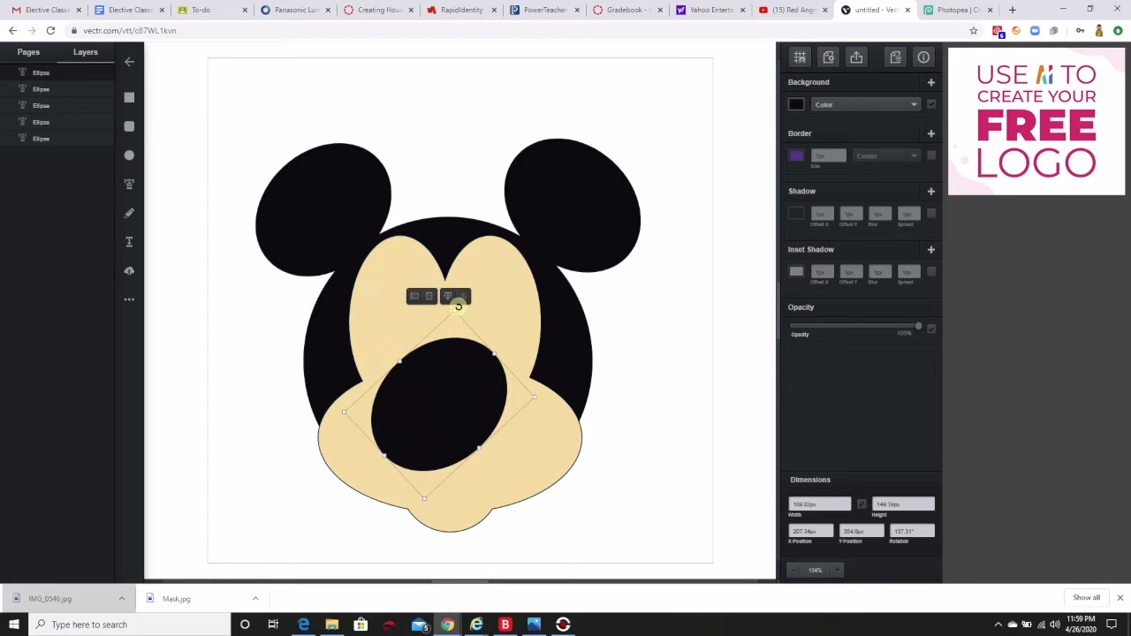
pyautogui.moveTo(539, 396); pyautogui.dragTo(495, 445)
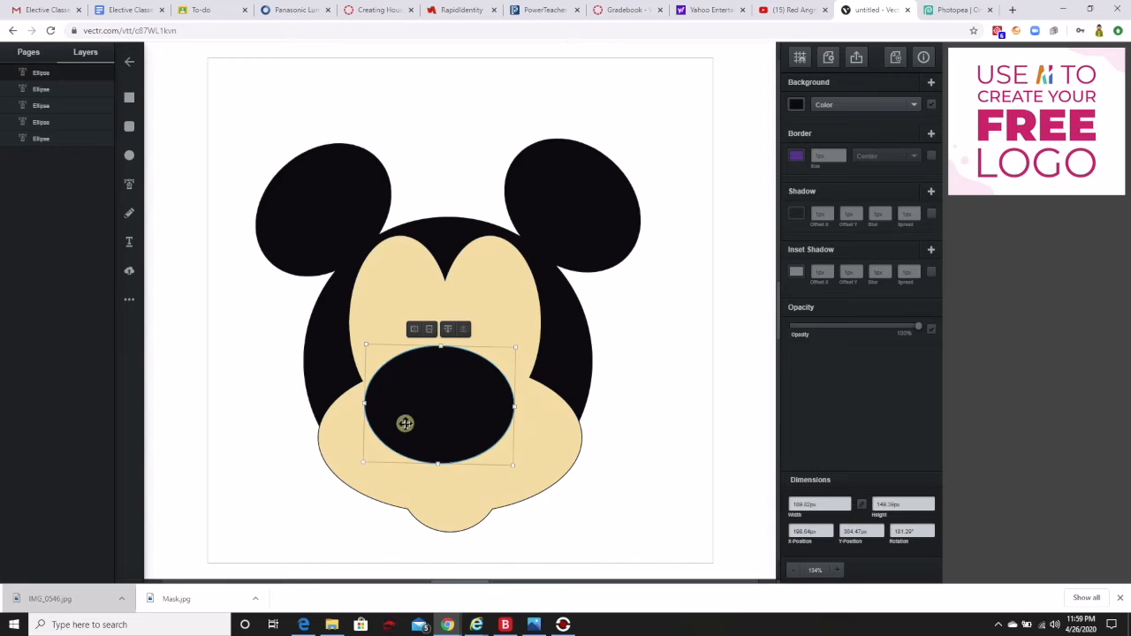
pyautogui.moveTo(355, 465); pyautogui.dragTo(357, 470)
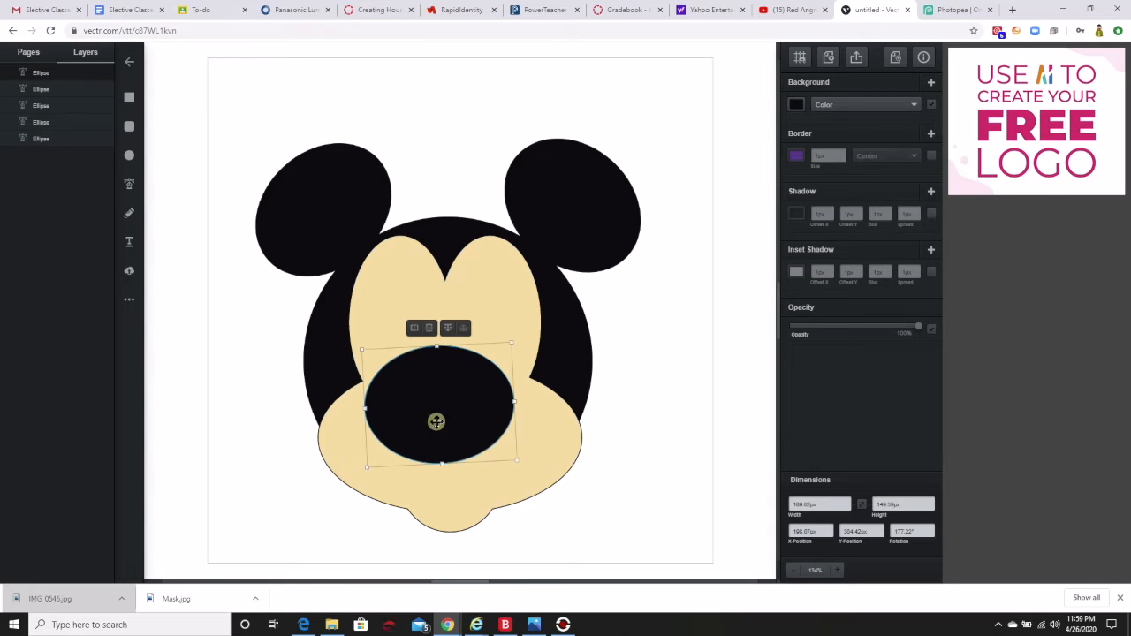
# Shrink and level the black ellipse on the face into a centered nose about 97 by 58 px.
pyautogui.moveTo(509, 340); pyautogui.dragTo(457, 411)
pyautogui.moveTo(402, 444); pyautogui.dragTo(438, 410)
pyautogui.moveTo(498, 370); pyautogui.dragTo(488, 406)
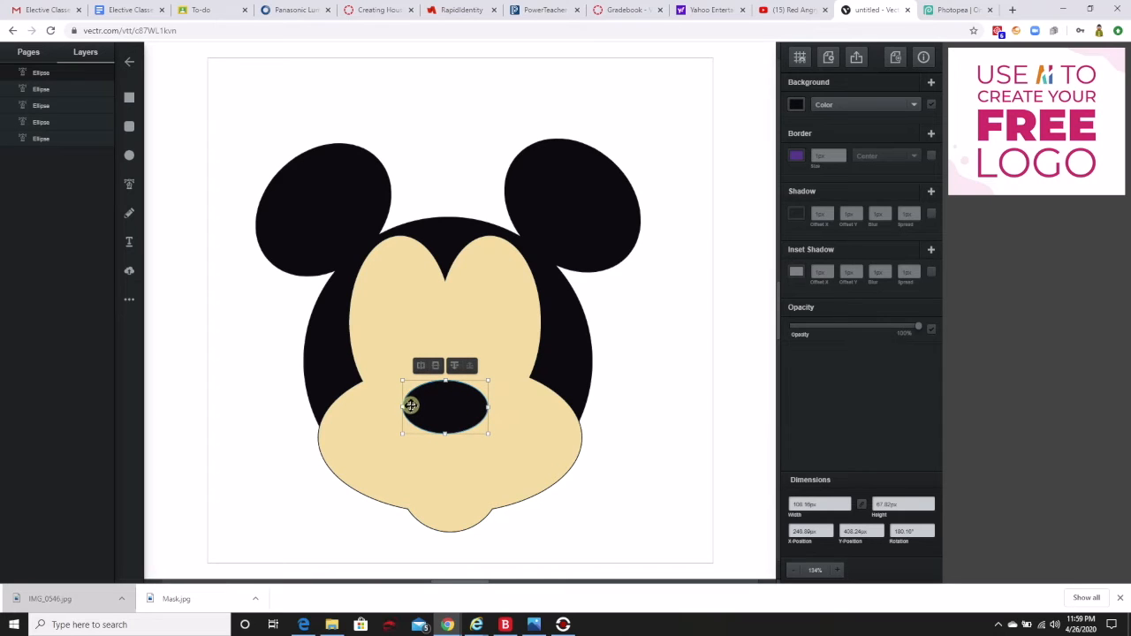
pyautogui.moveTo(402, 406); pyautogui.dragTo(449, 426)
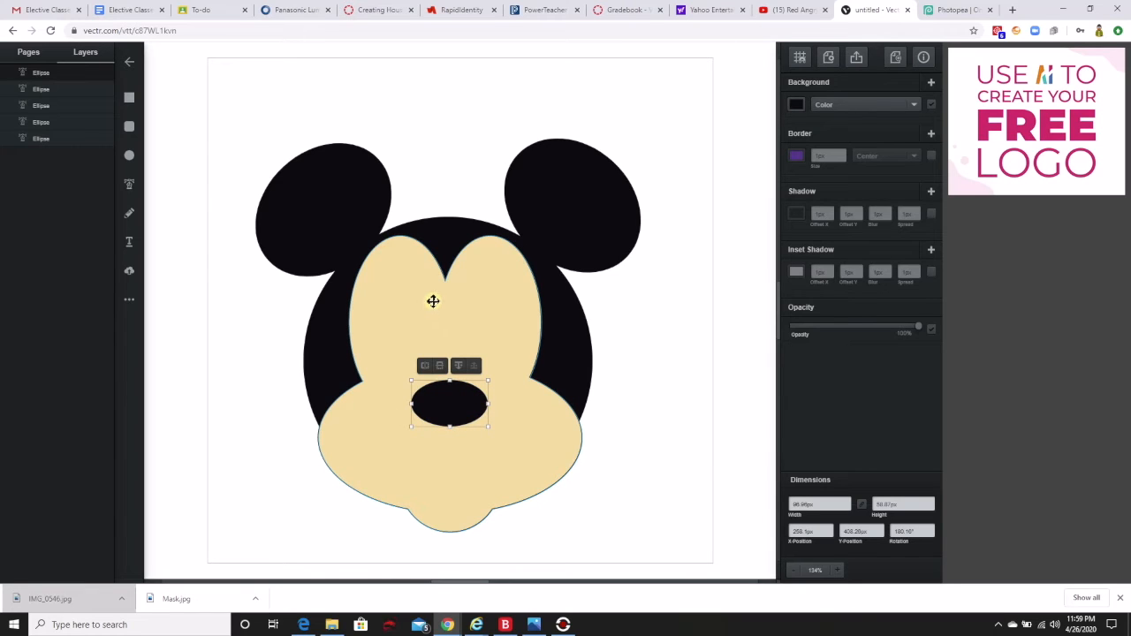
pyautogui.click(433, 301)
pyautogui.click(477, 93)
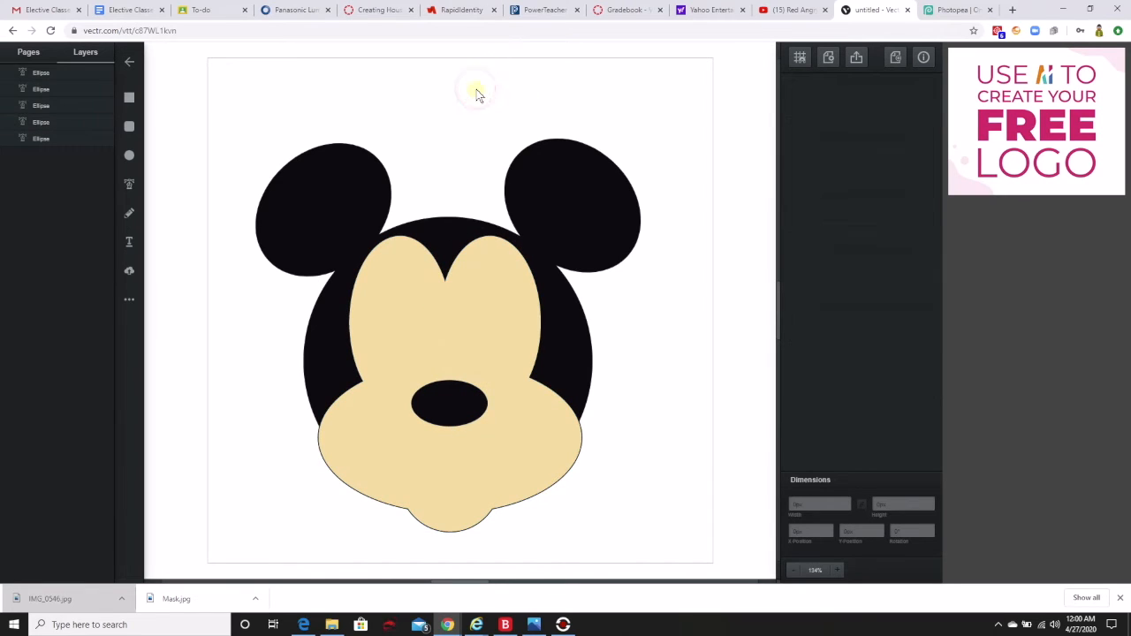
# Draw an upright ellipse about 69 by 122 px as the left eye above the nose and fill it white.
pyautogui.click(129, 155)
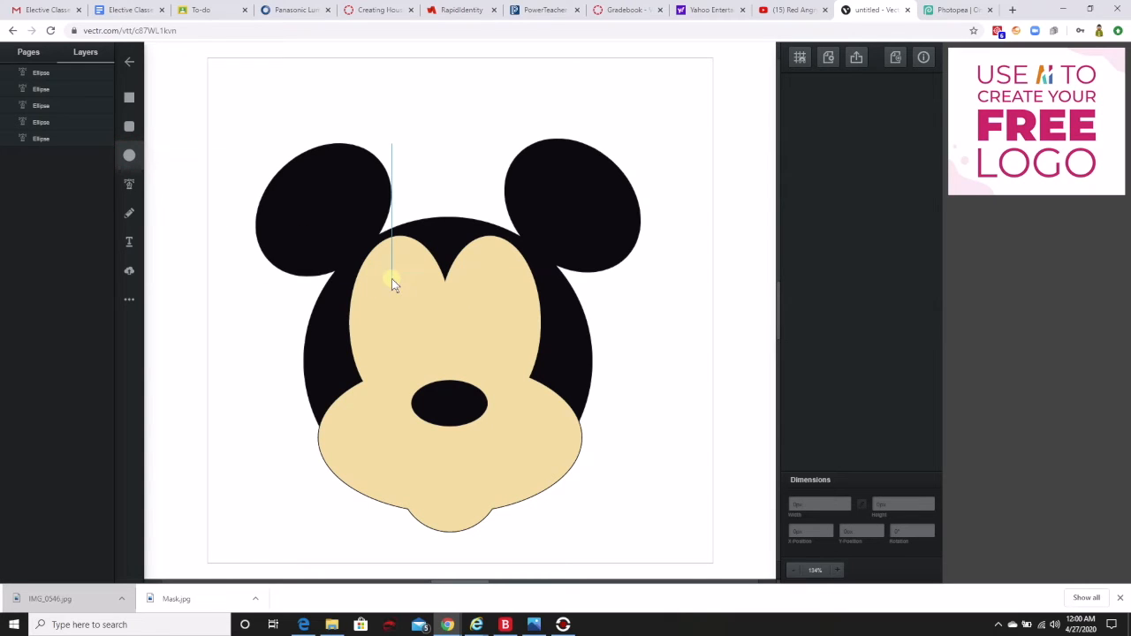
pyautogui.moveTo(391, 277); pyautogui.dragTo(444, 373)
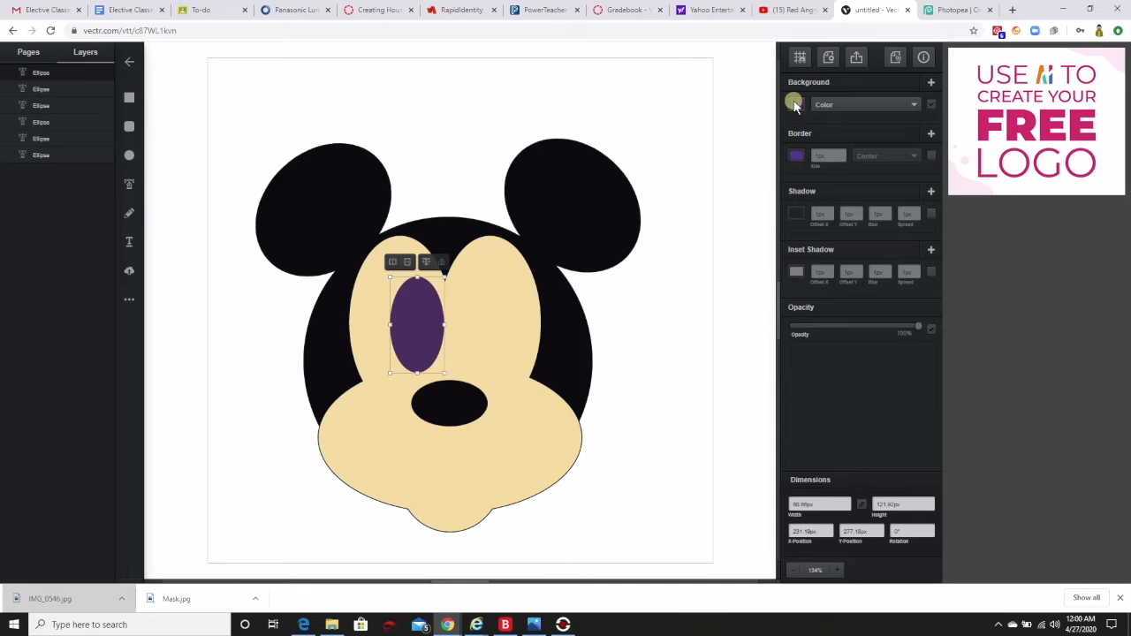
pyautogui.click(795, 104)
pyautogui.moveTo(706, 115); pyautogui.dragTo(660, 54)
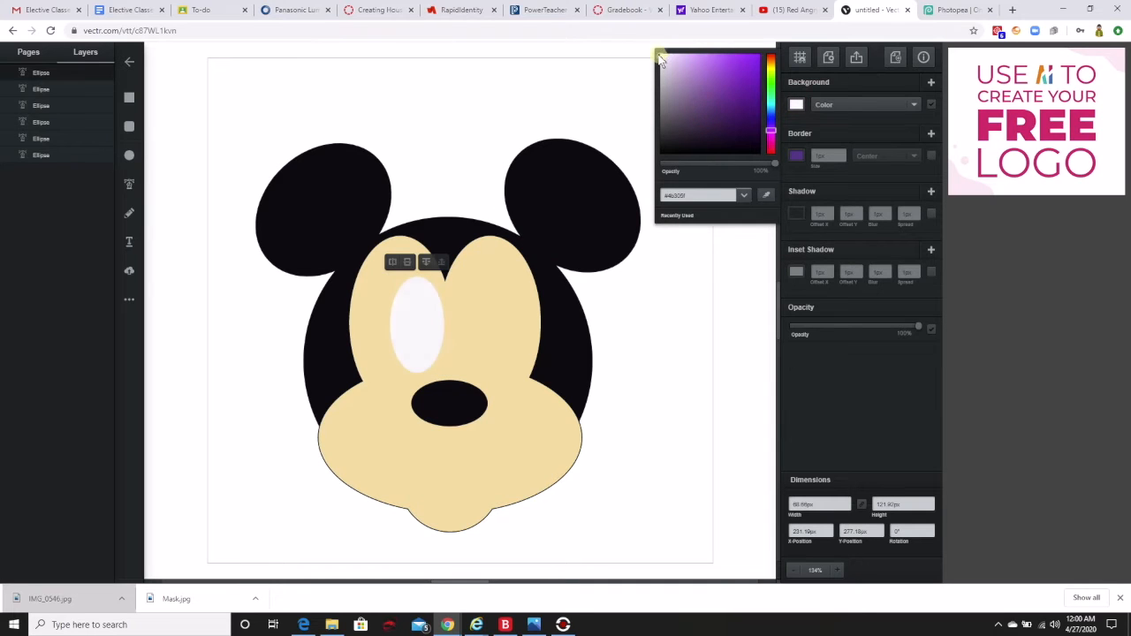
# Duplicate the white eye and place the copy level beside it as the right eye.
pyautogui.rightClick(411, 318)
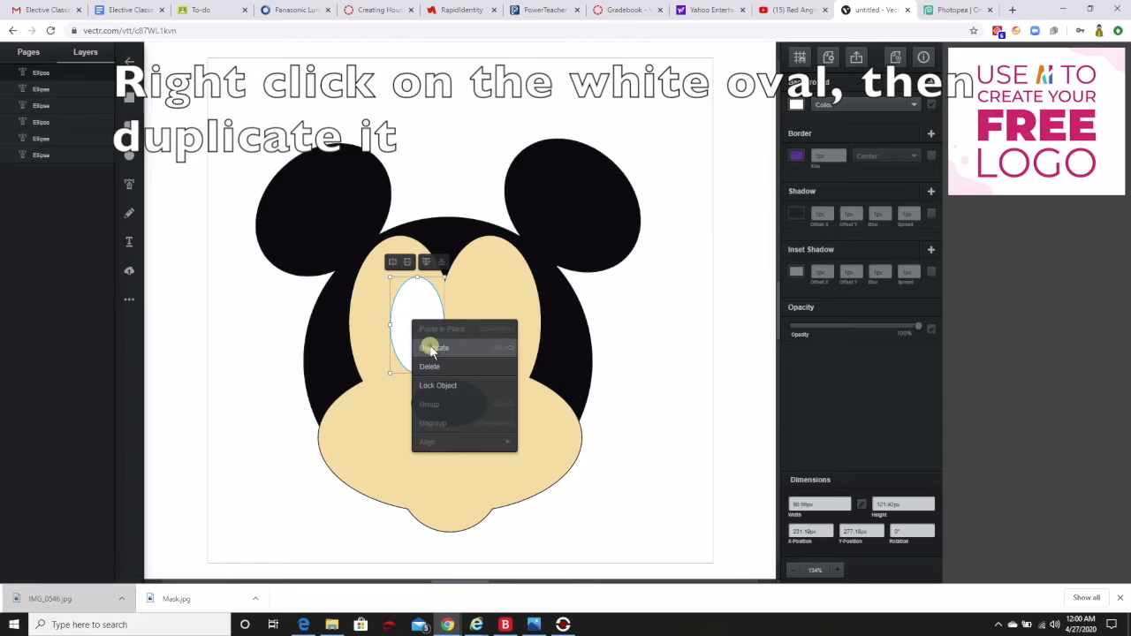
pyautogui.click(431, 352)
pyautogui.moveTo(425, 327); pyautogui.dragTo(476, 324)
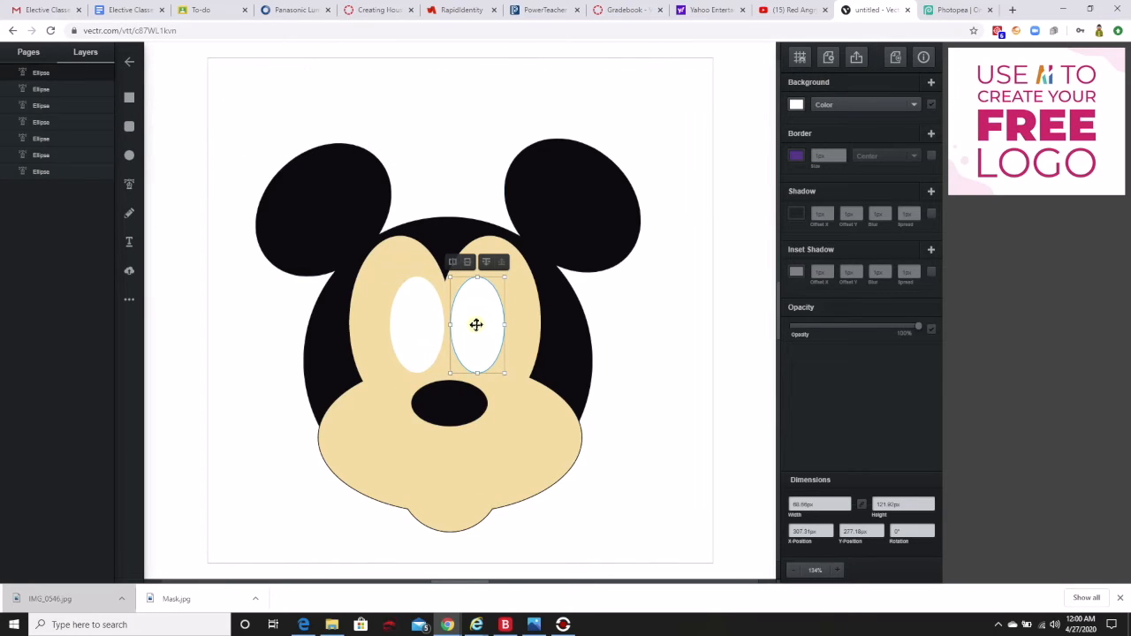
# Duplicate the right eye and make the copy a black pupil about 38 by 54 px in the eye's lower part.
pyautogui.rightClick(476, 325)
pyautogui.click(487, 350)
pyautogui.moveTo(482, 345); pyautogui.dragTo(503, 295)
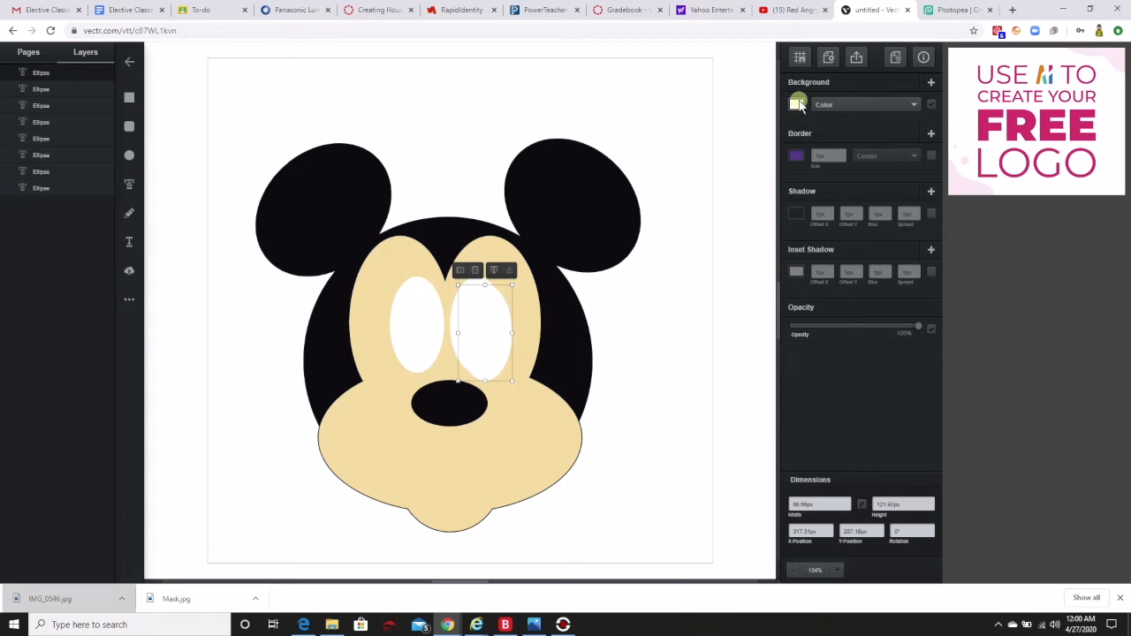
pyautogui.click(797, 105)
pyautogui.moveTo(665, 61); pyautogui.dragTo(662, 155)
pyautogui.click(492, 311)
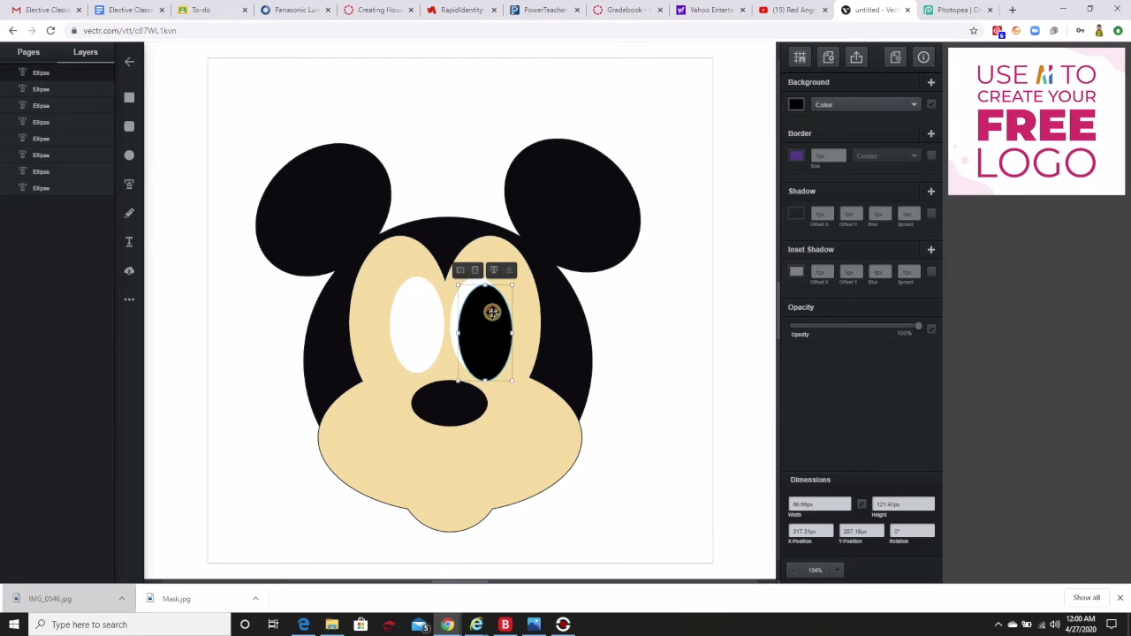
pyautogui.moveTo(512, 284); pyautogui.dragTo(472, 346)
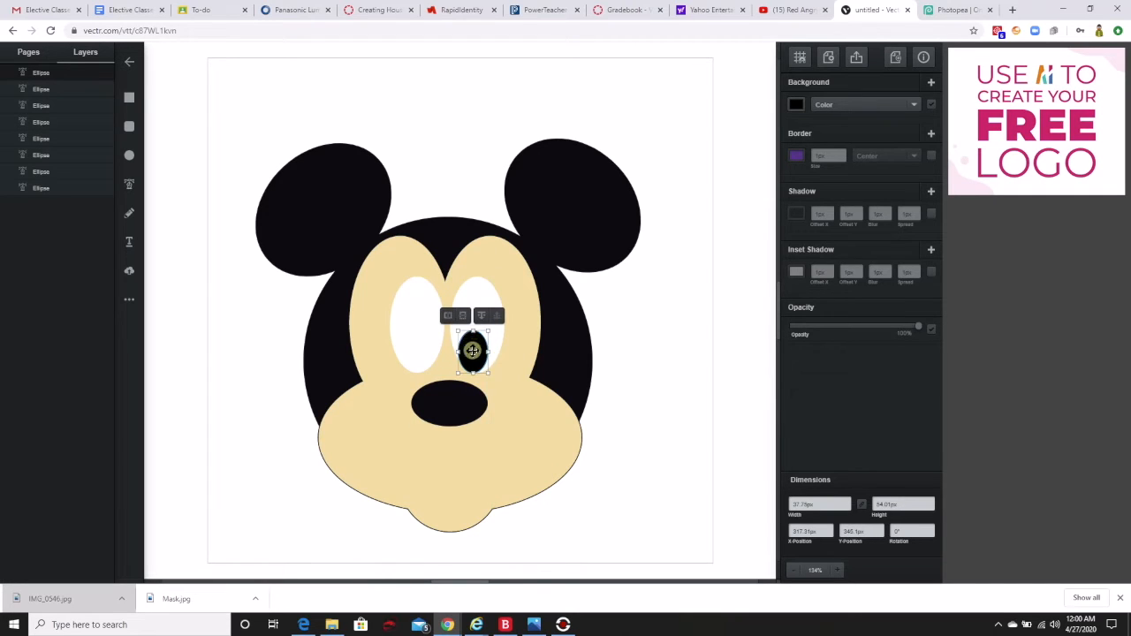
# Duplicate the pupil and place the copy in the lower part of the left eye.
pyautogui.rightClick(472, 351)
pyautogui.click(484, 375)
pyautogui.moveTo(478, 359); pyautogui.dragTo(420, 349)
pyautogui.click(656, 348)
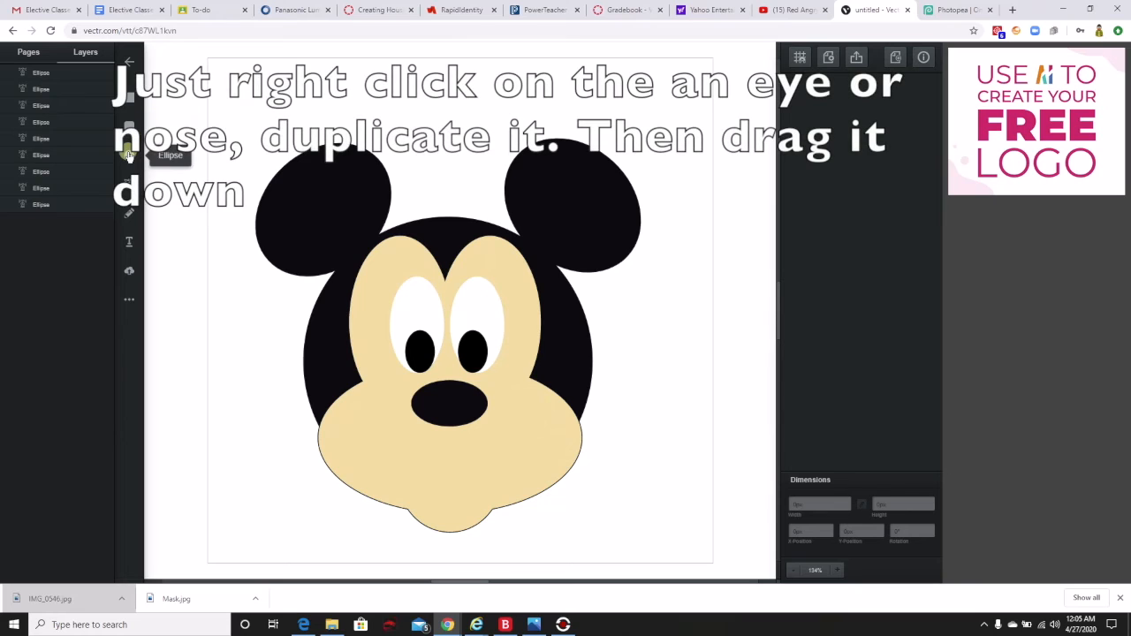
# Draw a mouth ellipse on the chin, fill it black (#000000), and narrow it to about 72 by 51 px, centered below the nose.
pyautogui.click(417, 477)
pyautogui.moveTo(458, 501); pyautogui.dragTo(489, 523)
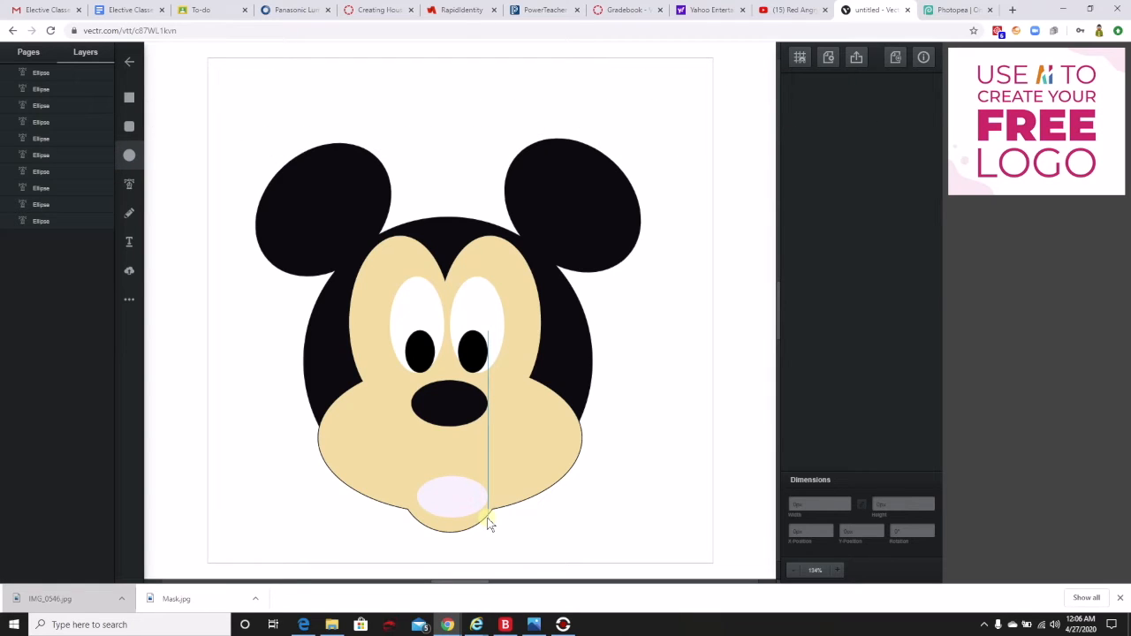
pyautogui.click(796, 104)
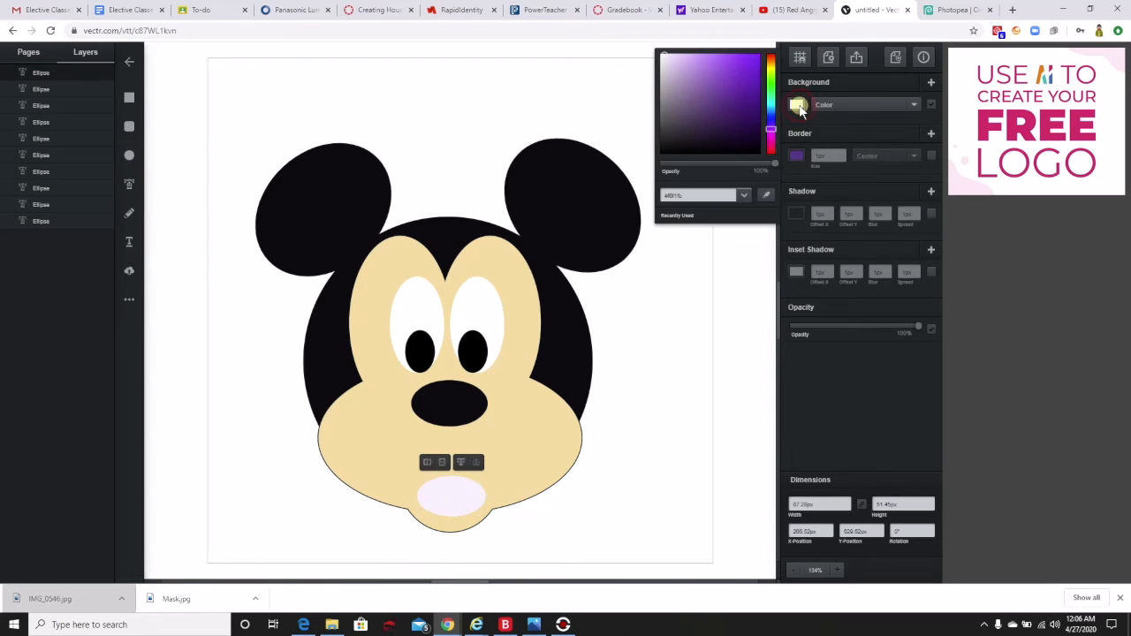
pyautogui.moveTo(666, 58); pyautogui.dragTo(656, 159)
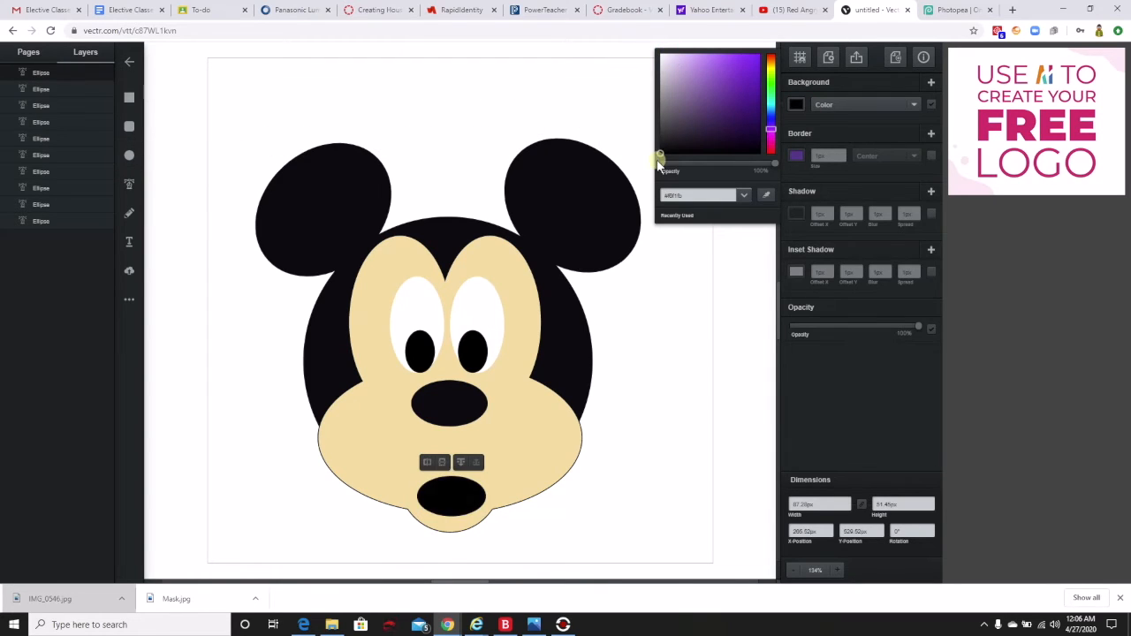
pyautogui.click(464, 502)
pyautogui.moveTo(486, 496); pyautogui.dragTo(448, 498)
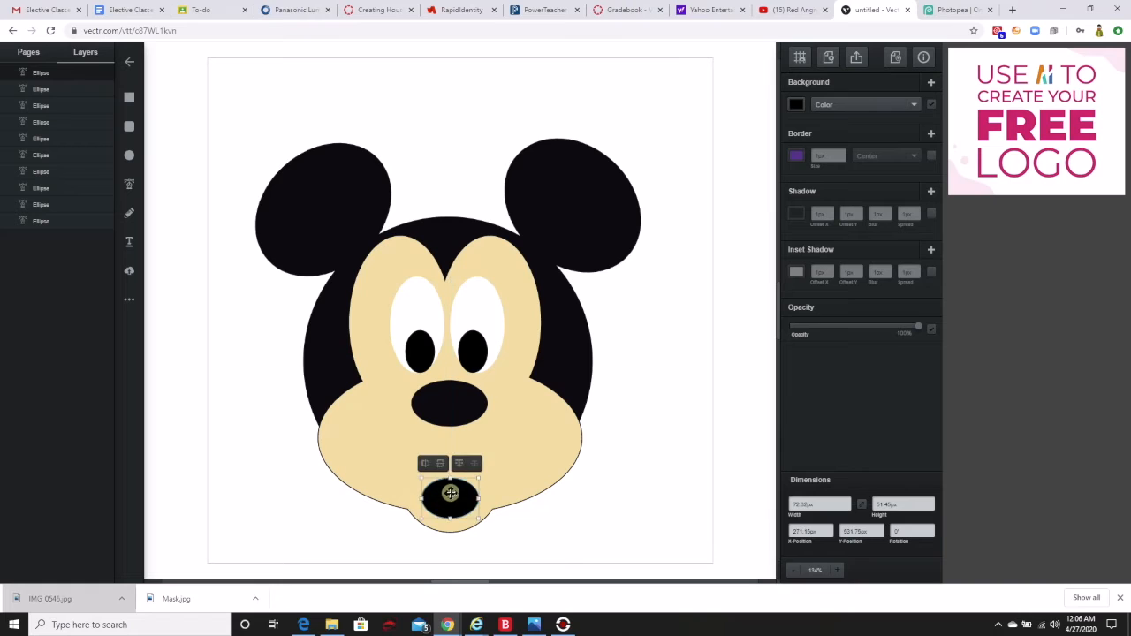
pyautogui.click(620, 419)
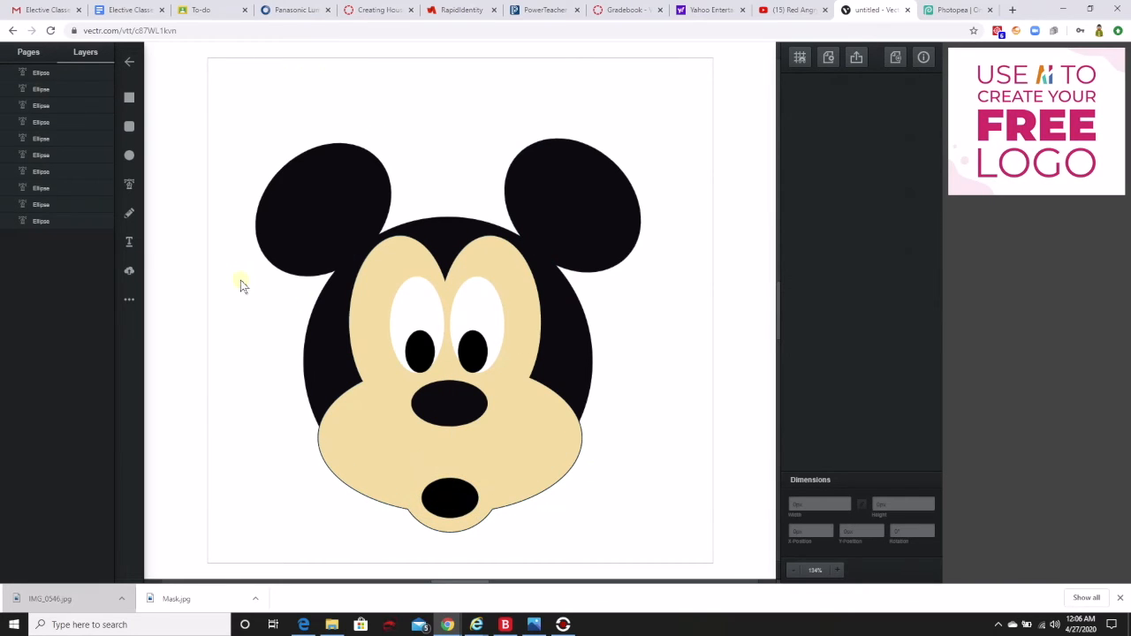
# Add a text object above the right ear and replace its placeholder with the artist's name.
pyautogui.click(129, 241)
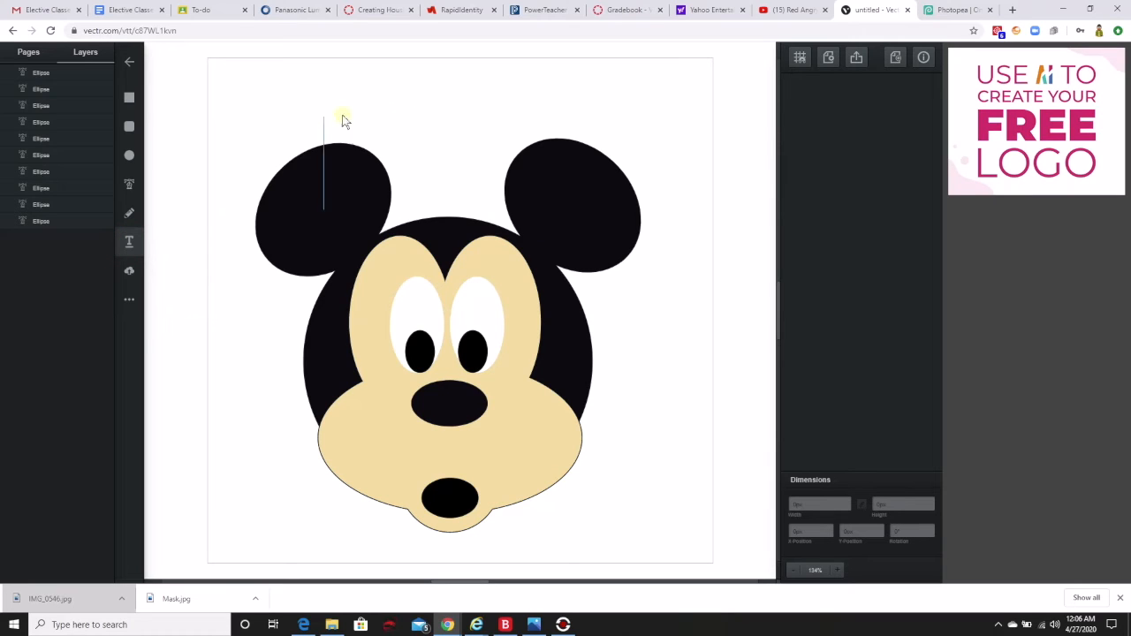
pyautogui.click(129, 241)
pyautogui.click(558, 78)
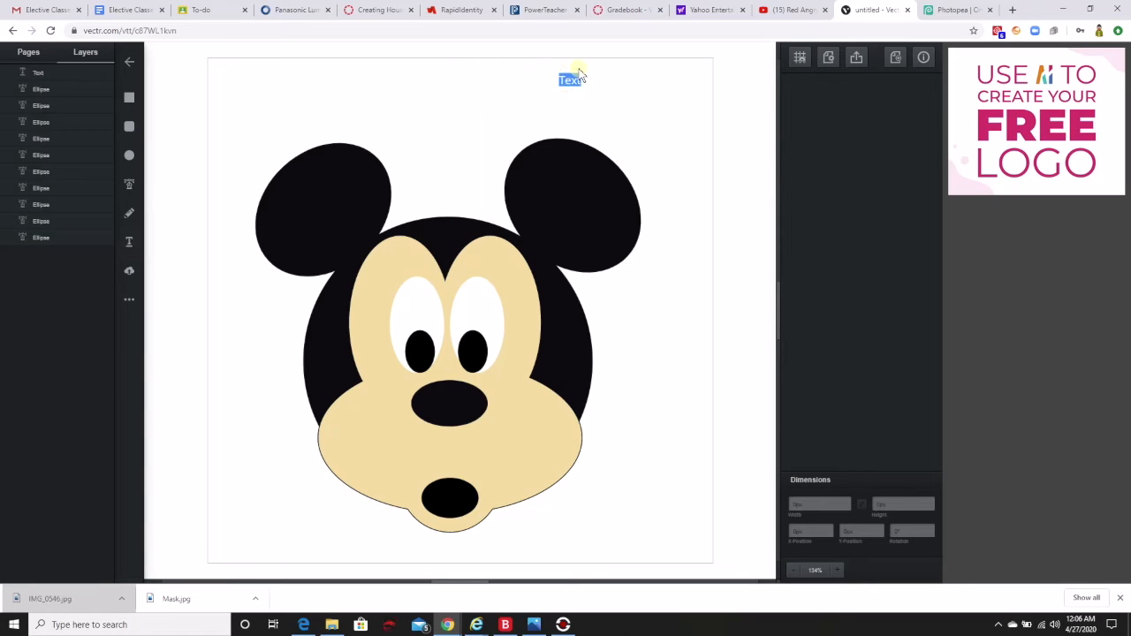
pyautogui.press('BackSpace')
# Change the fill colour of the name text to black.
pyautogui.click(36, 72)
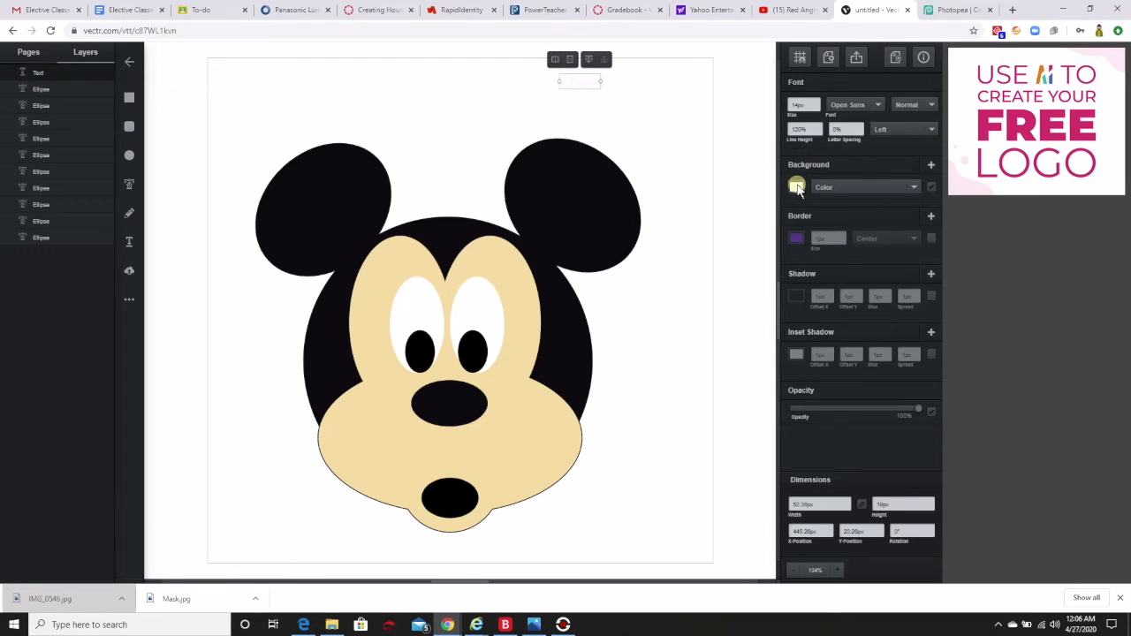
pyautogui.click(796, 188)
pyautogui.click(670, 106)
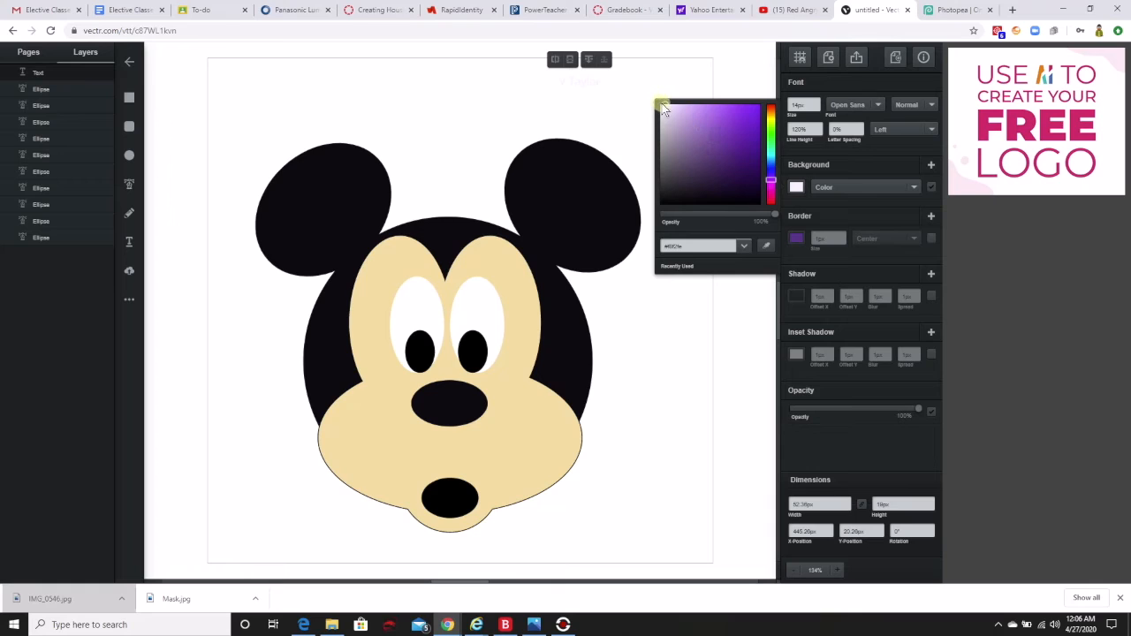
pyautogui.moveTo(669, 107); pyautogui.dragTo(658, 221)
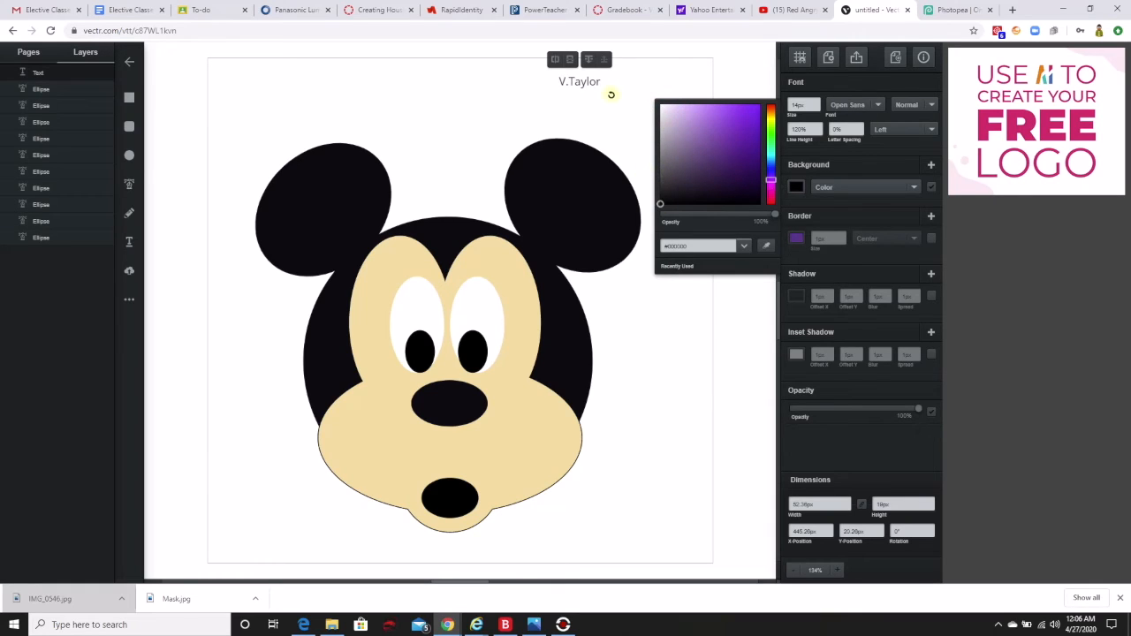
pyautogui.click(666, 72)
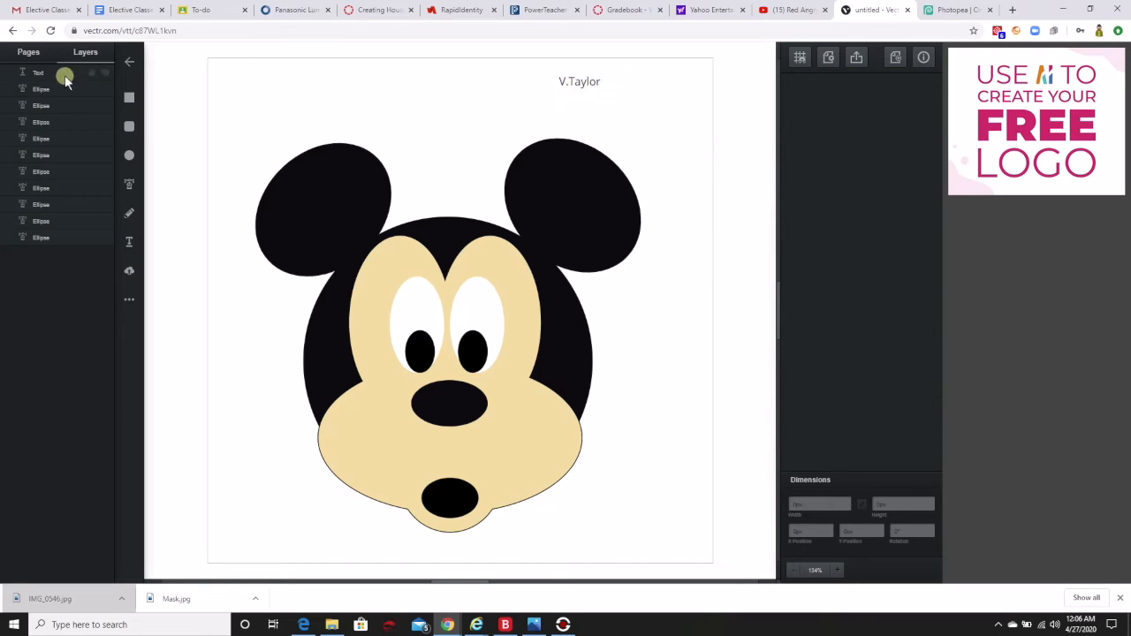
# Enlarge the name text to about 80 px wide and position it near the page's upper-right corner.
pyautogui.click(35, 73)
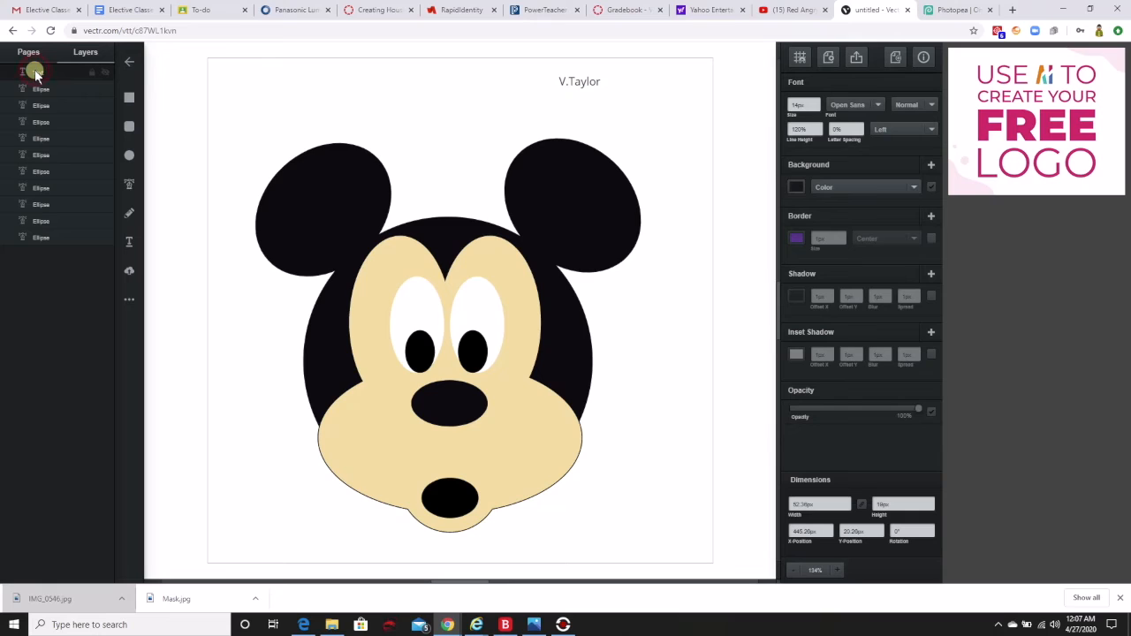
pyautogui.click(36, 74)
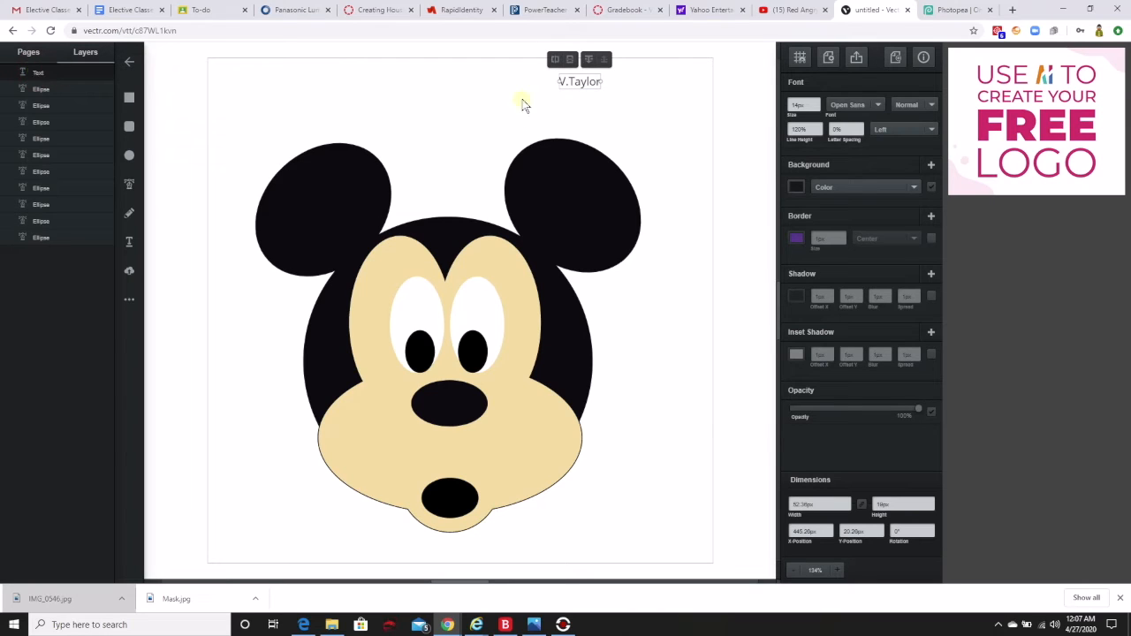
pyautogui.moveTo(601, 81); pyautogui.dragTo(637, 83)
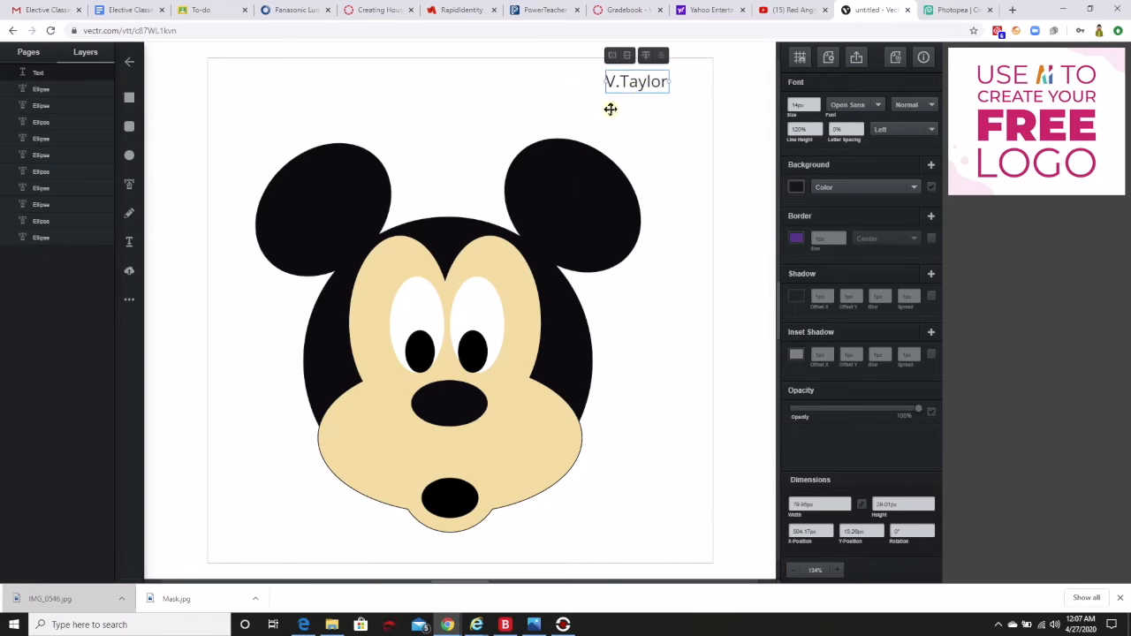
# Select all the ellipses of the mouse head together, without the name text, and enlarge the head to nearly fill the page.
pyautogui.click(227, 115)
pyautogui.moveTo(228, 115)
pyautogui.mouseDown()
pyautogui.moveTo(283, 175)
pyautogui.moveTo(558, 356)
pyautogui.moveTo(714, 555)
pyautogui.mouseUp()
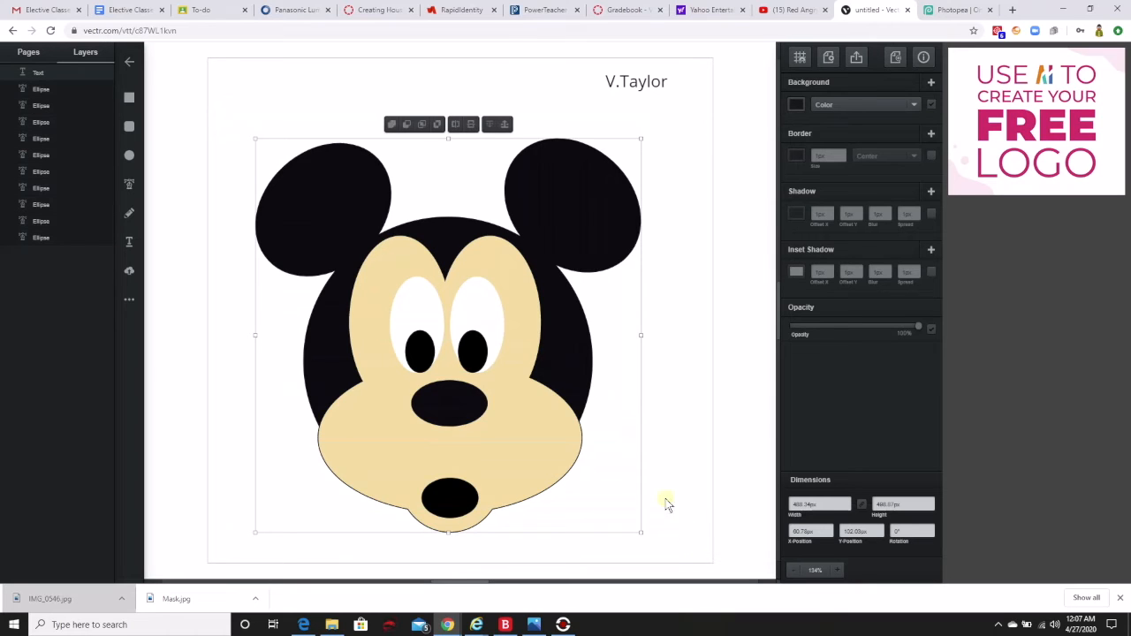
pyautogui.click(224, 109)
pyautogui.moveTo(224, 110)
pyautogui.mouseDown()
pyautogui.moveTo(415, 264)
pyautogui.moveTo(627, 466)
pyautogui.moveTo(685, 562)
pyautogui.mouseUp()
pyautogui.moveTo(640, 533); pyautogui.dragTo(666, 555)
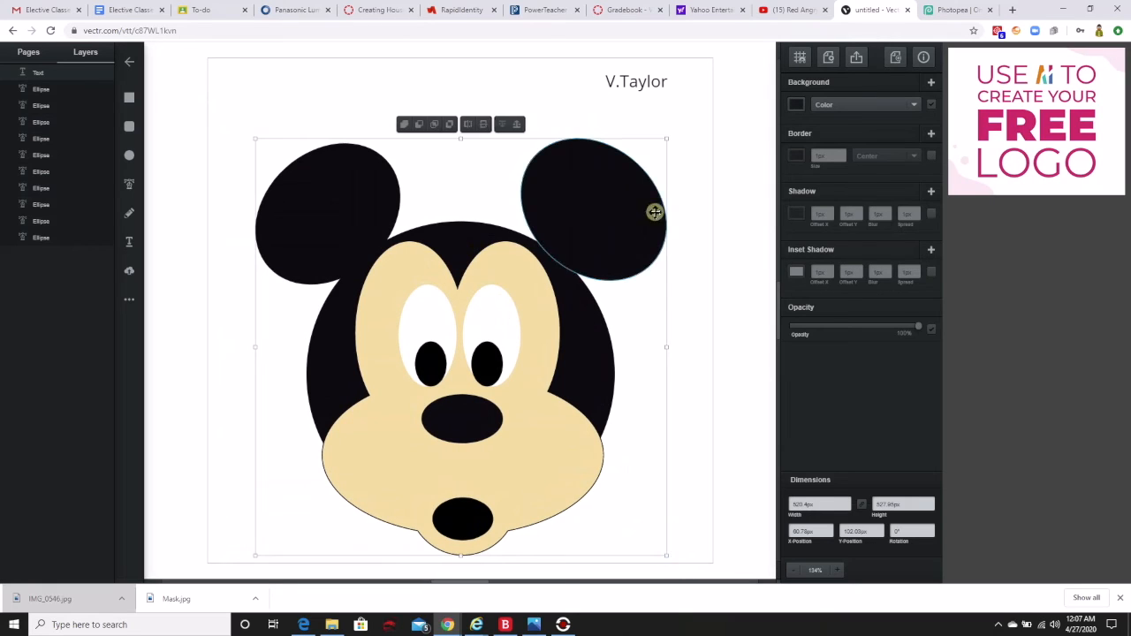
pyautogui.moveTo(665, 137); pyautogui.dragTo(680, 124)
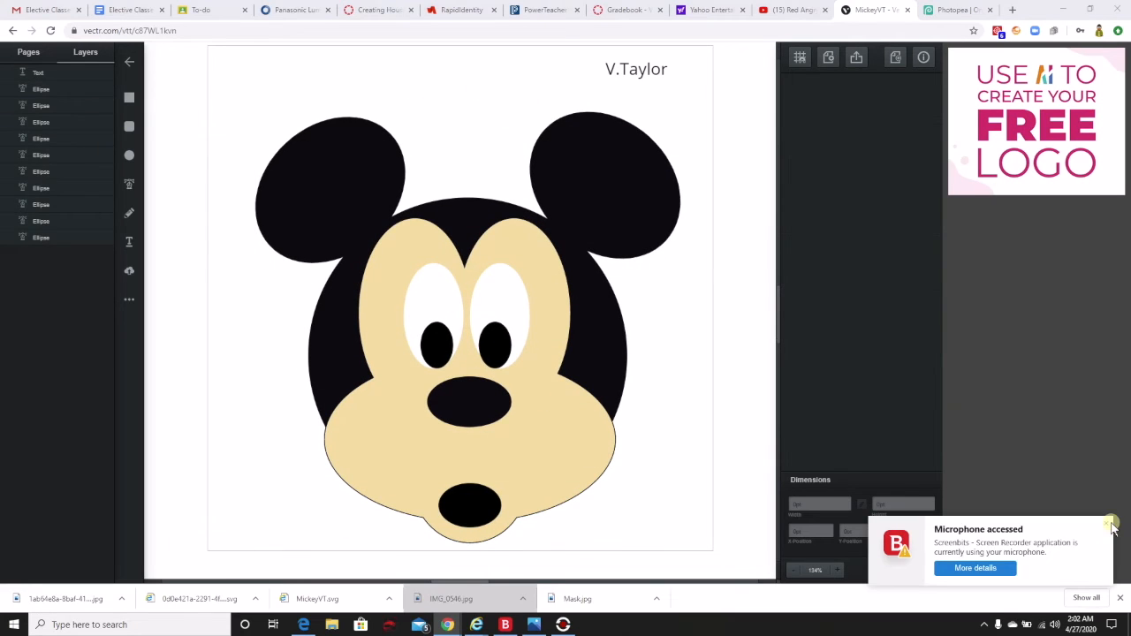
# Draw an ellipse about 82 by 86 pt between the ears, touching the top of the head.
pyautogui.click(1110, 526)
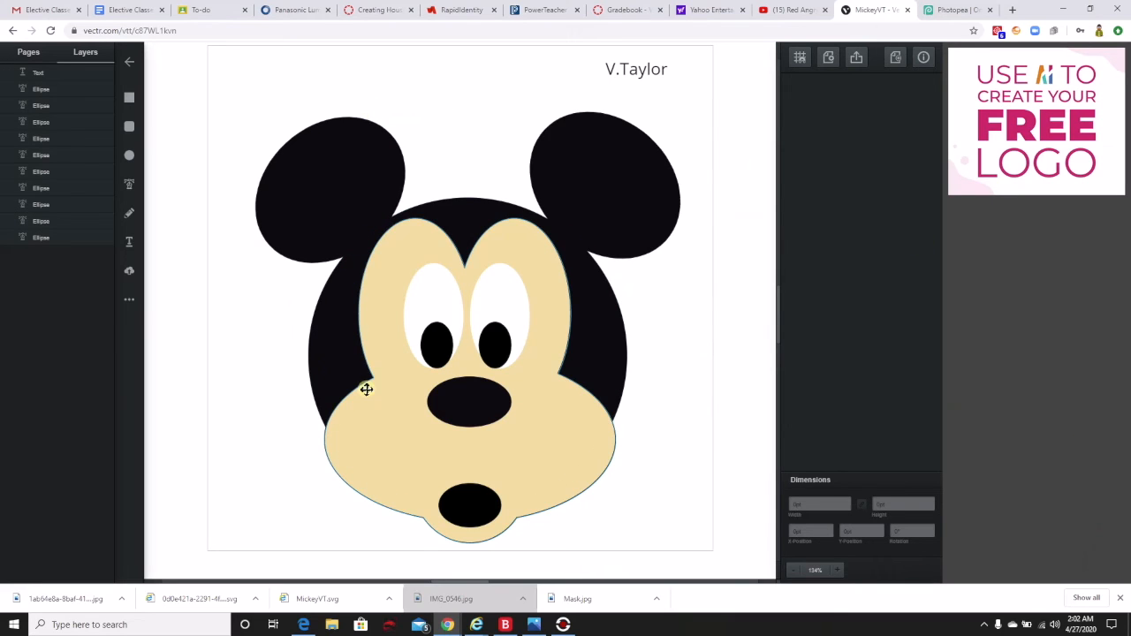
pyautogui.click(129, 155)
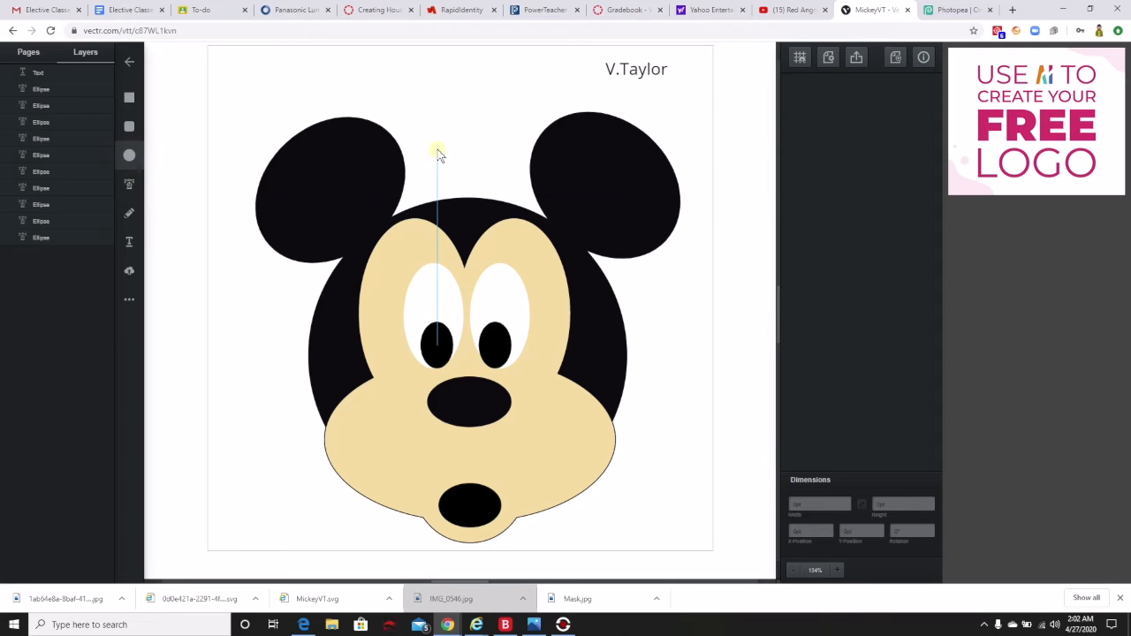
pyautogui.moveTo(434, 131)
pyautogui.mouseDown()
pyautogui.moveTo(461, 192)
pyautogui.moveTo(505, 220)
pyautogui.mouseUp()
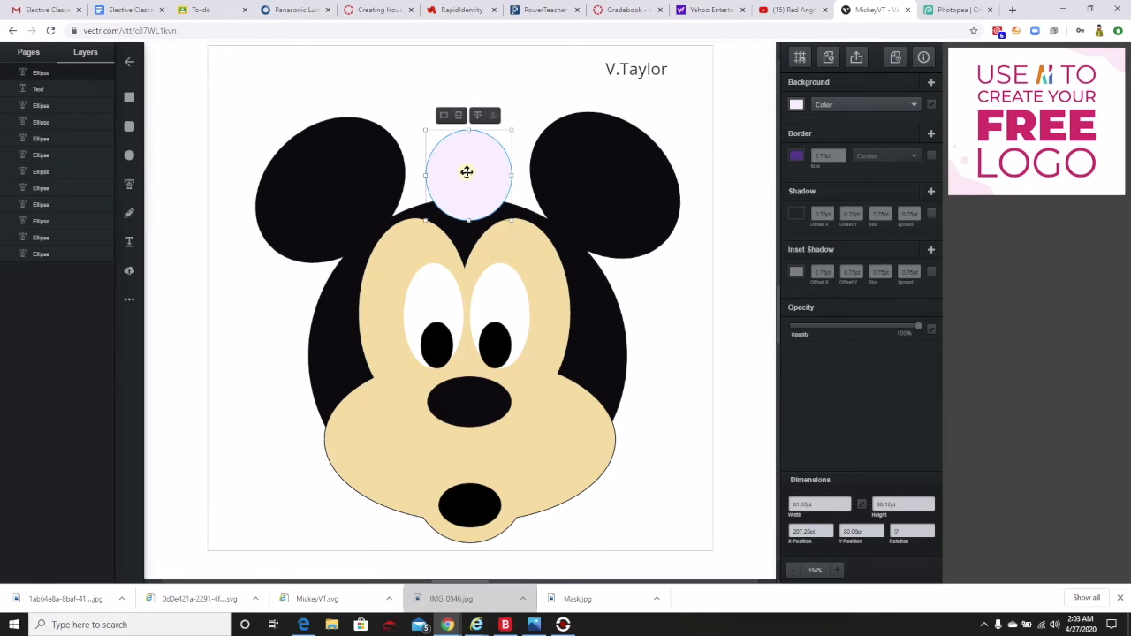
# Reshape the new ellipse into a rounded square by widening the curves at its top and bottom nodes.
pyautogui.doubleClick(467, 172)
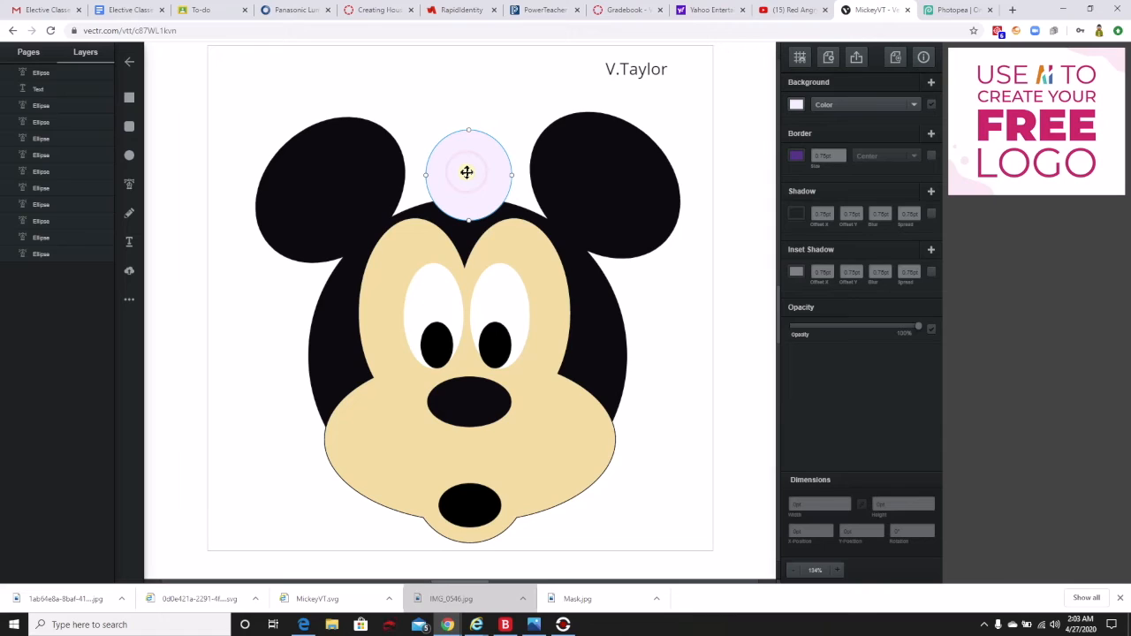
pyautogui.click(469, 221)
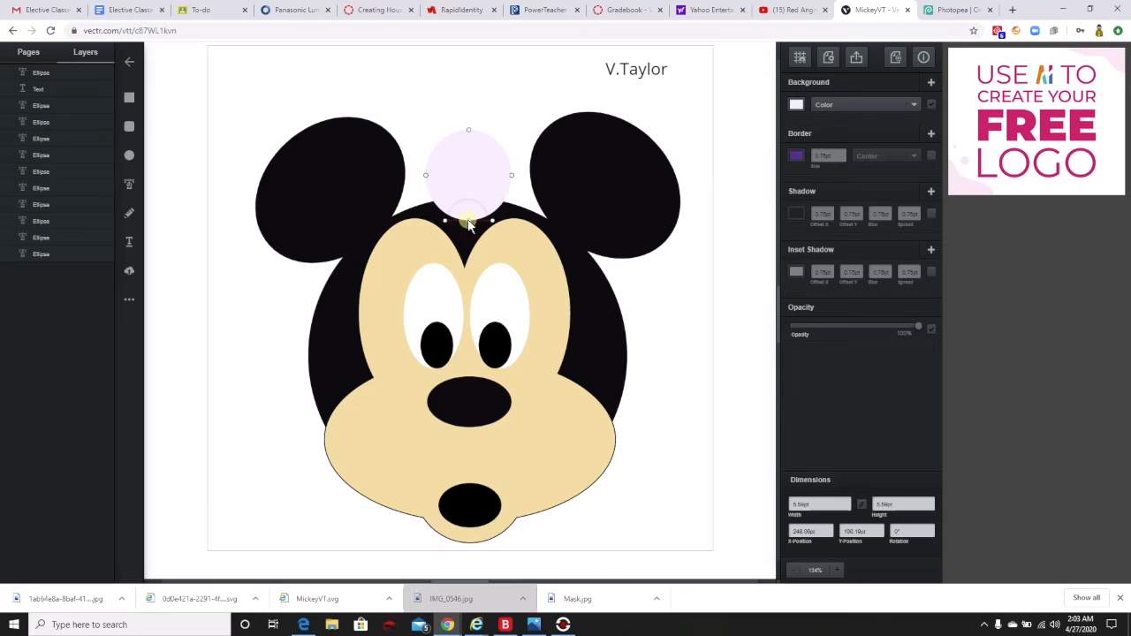
pyautogui.moveTo(491, 220); pyautogui.dragTo(510, 221)
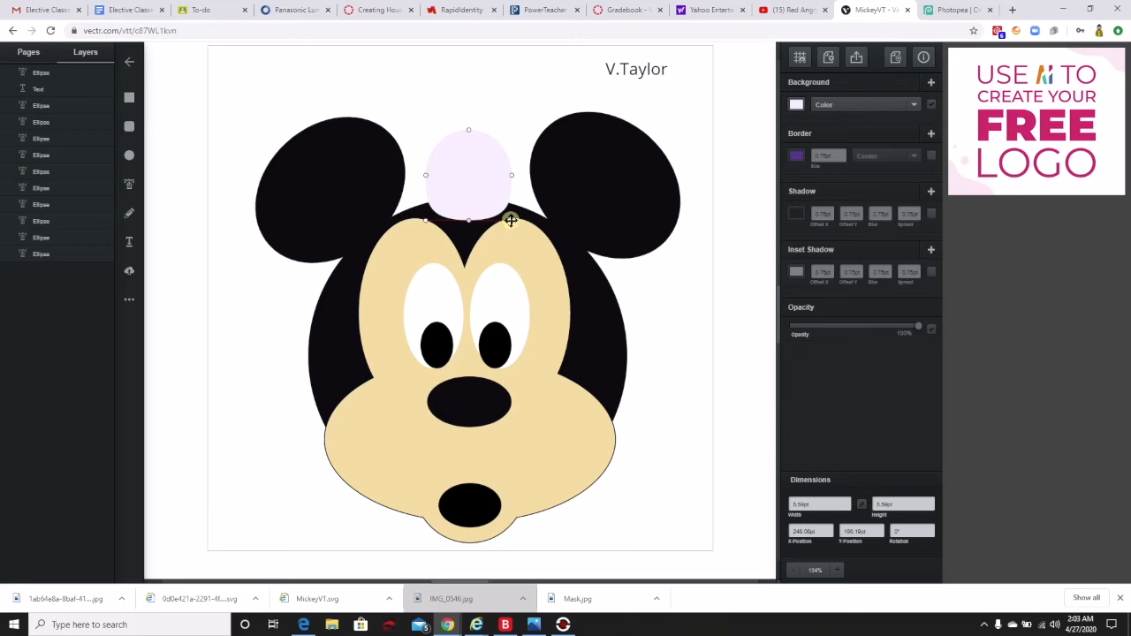
pyautogui.click(468, 129)
pyautogui.moveTo(493, 130); pyautogui.dragTo(509, 129)
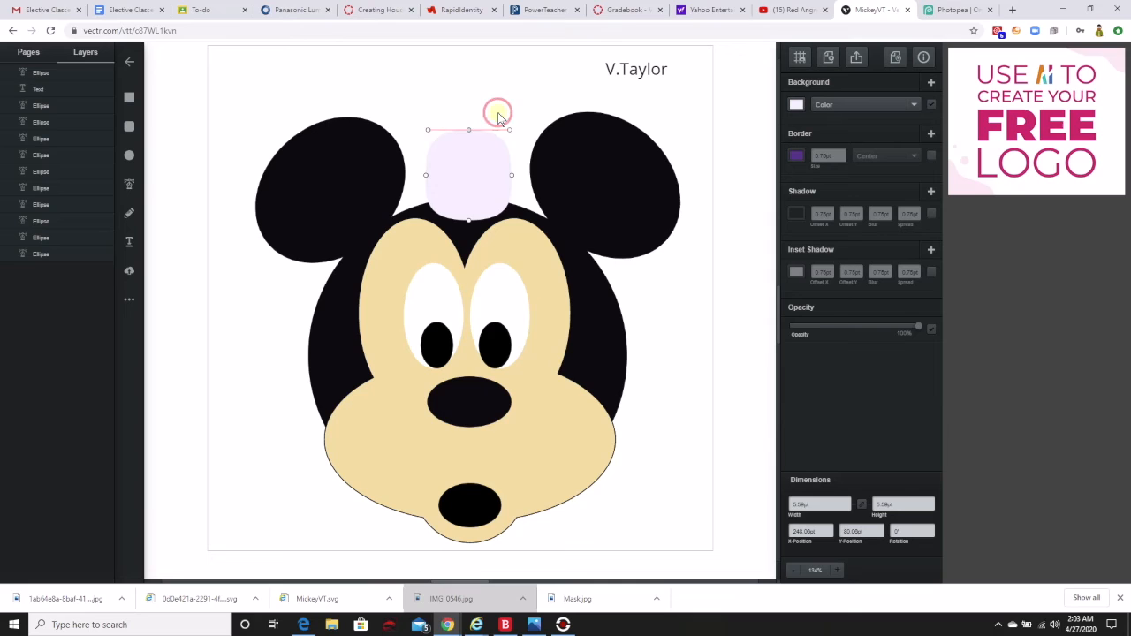
pyautogui.click(498, 112)
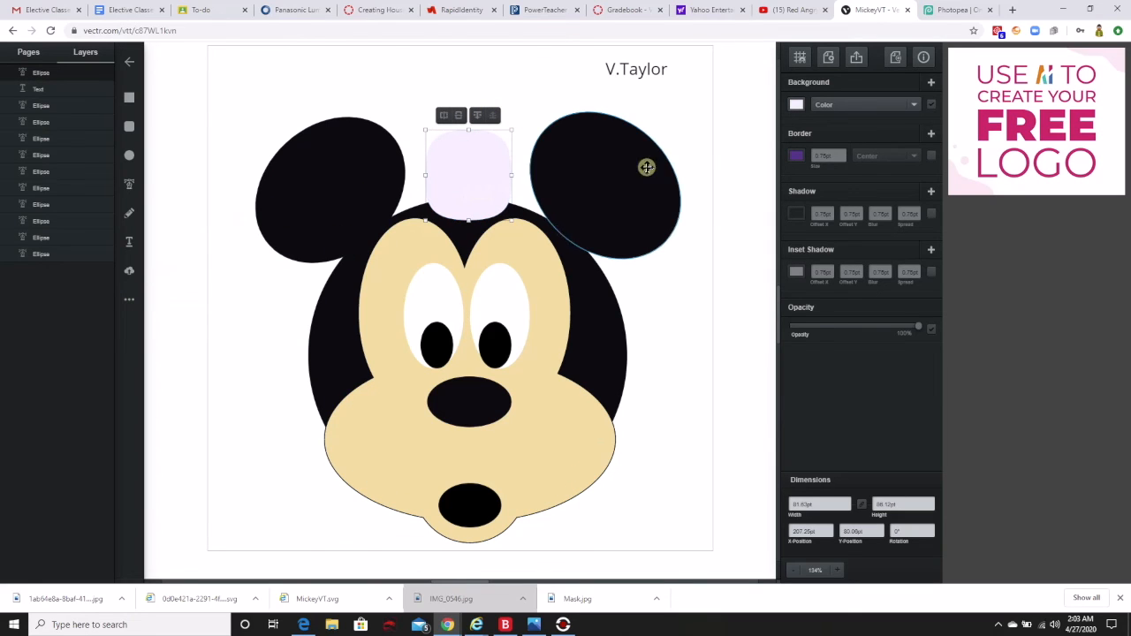
# Fill the rounded square between the ears with a vivid pinkish red.
pyautogui.click(796, 104)
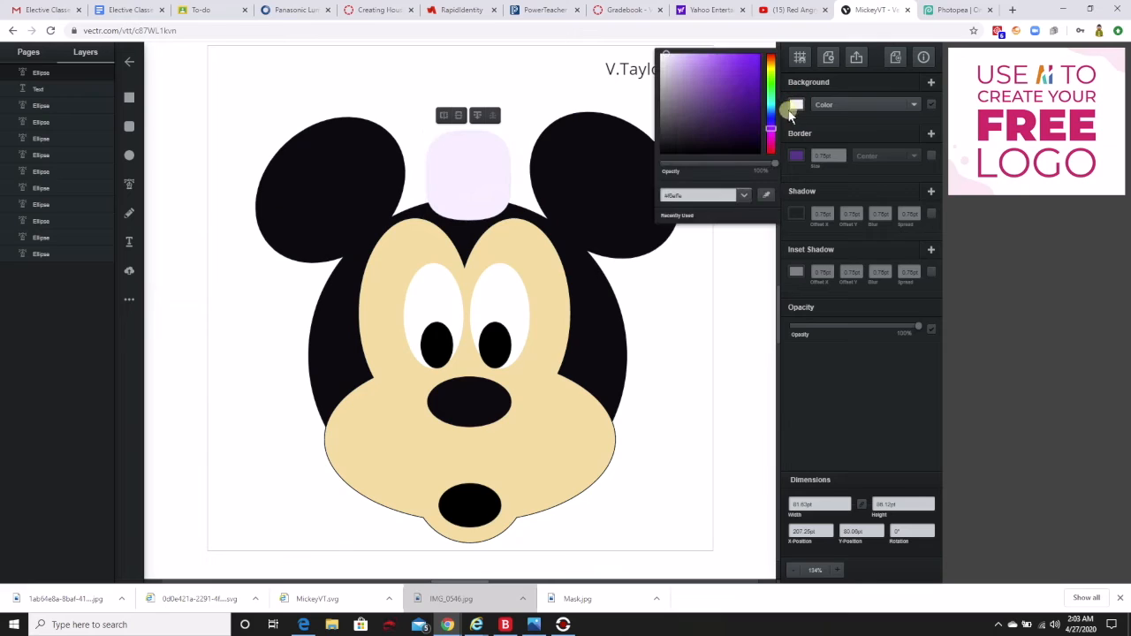
pyautogui.moveTo(770, 128); pyautogui.dragTo(772, 150)
pyautogui.moveTo(745, 83); pyautogui.dragTo(758, 60)
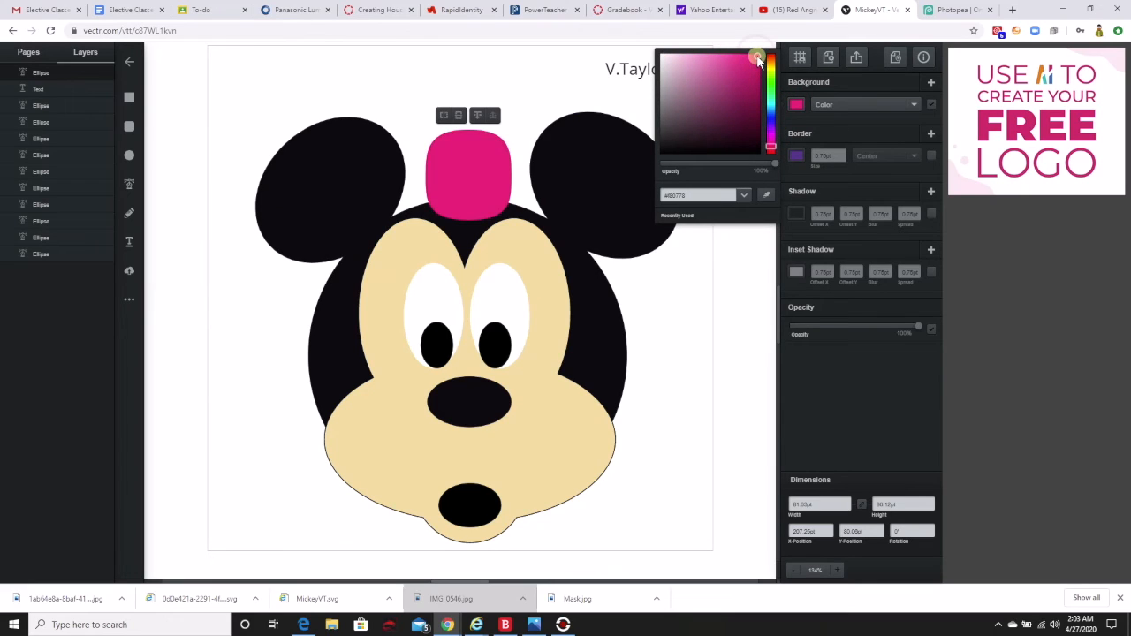
pyautogui.moveTo(771, 144); pyautogui.dragTo(771, 148)
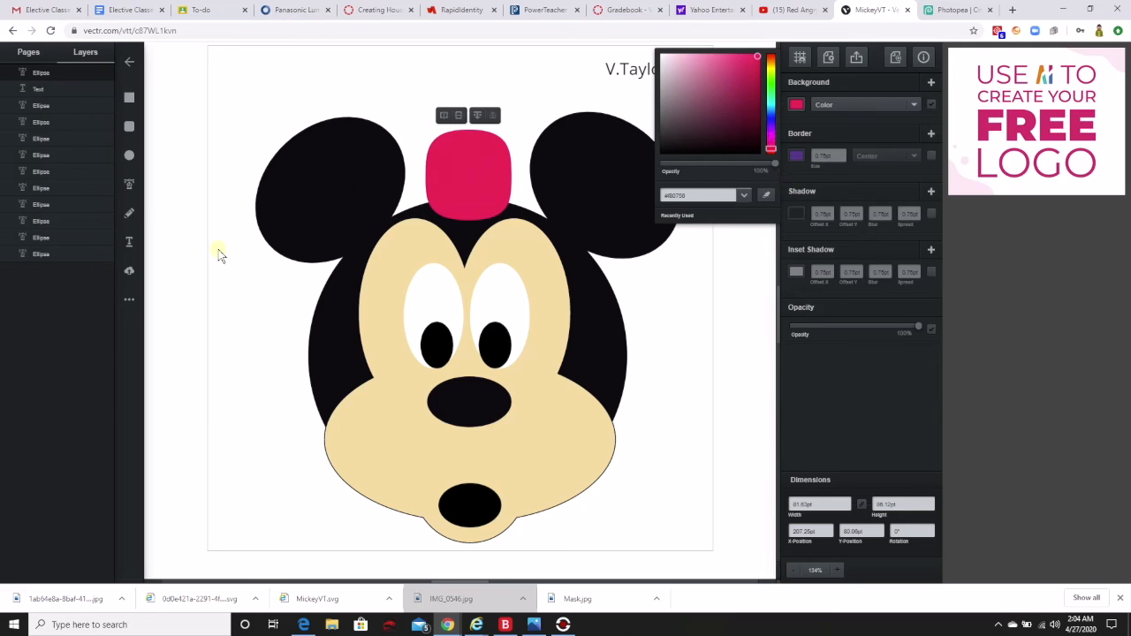
# Draw a drop shape about 78 by 105 pt overlapping the rounded square beside the right ear.
pyautogui.click(131, 302)
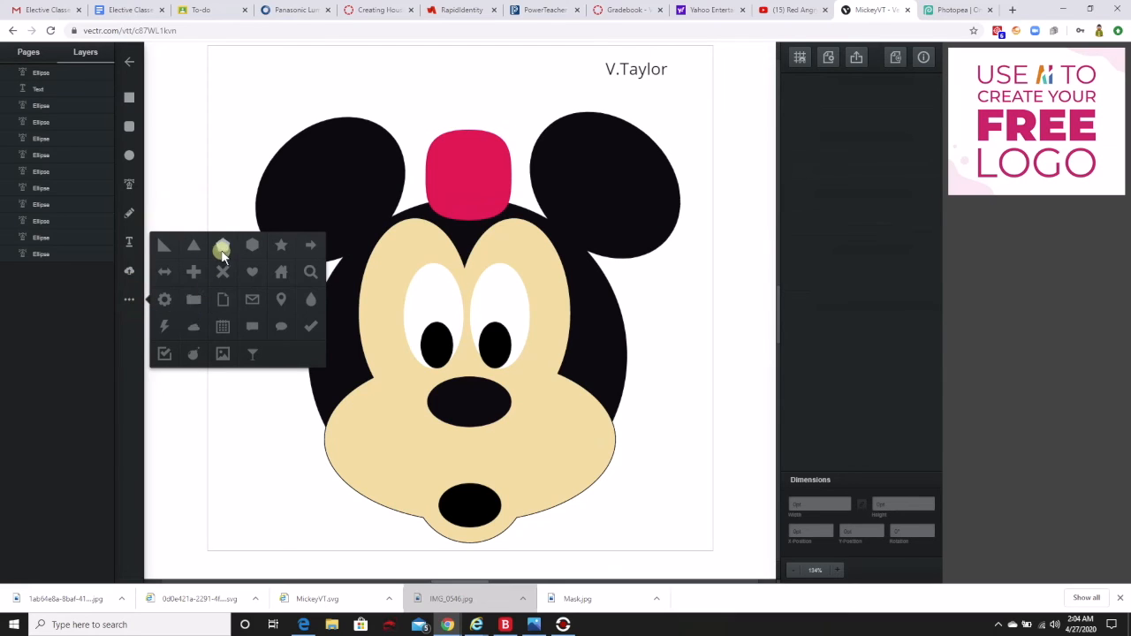
pyautogui.click(312, 303)
pyautogui.moveTo(466, 77); pyautogui.dragTo(548, 186)
# Fill the drop shape with a bright, fully saturated red.
pyautogui.click(797, 104)
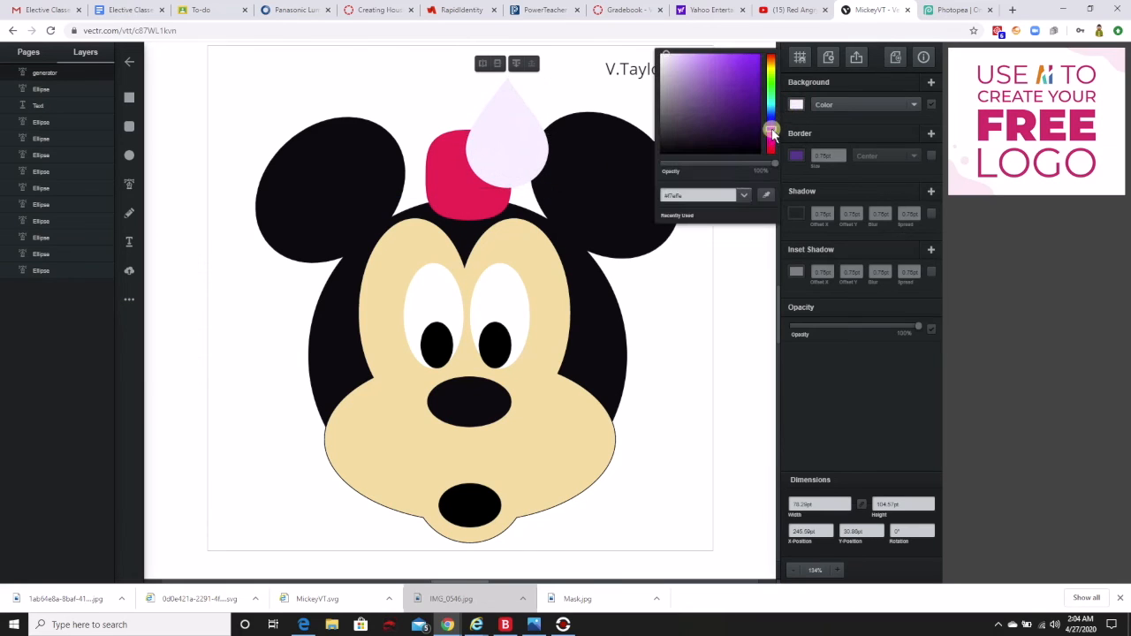
pyautogui.moveTo(773, 133); pyautogui.dragTo(773, 156)
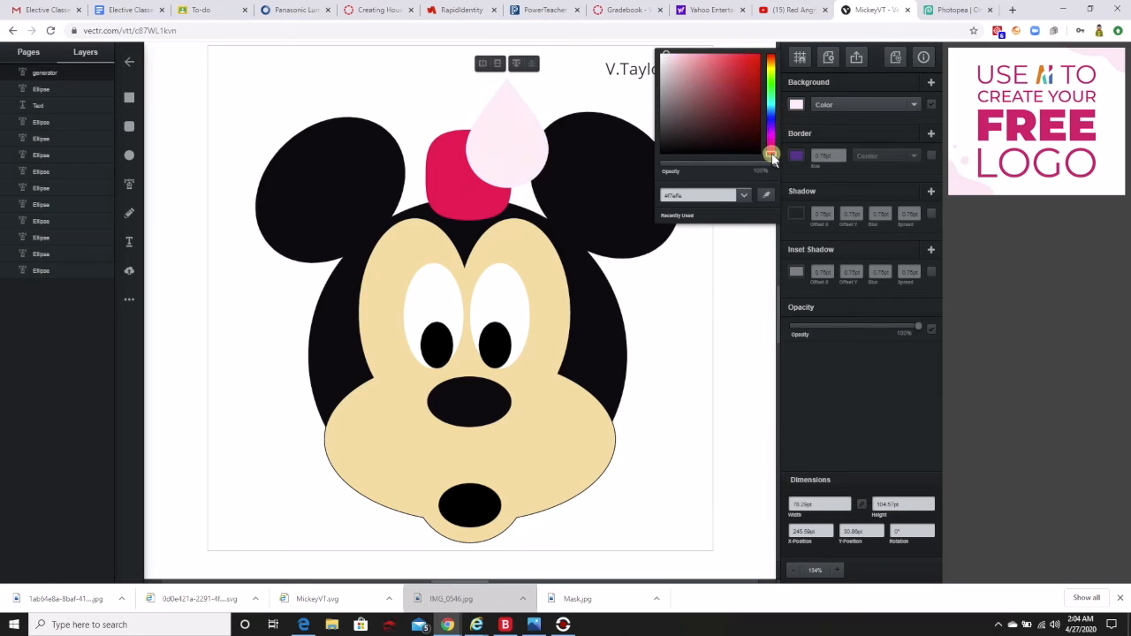
pyautogui.click(510, 157)
pyautogui.click(797, 104)
pyautogui.click(480, 140)
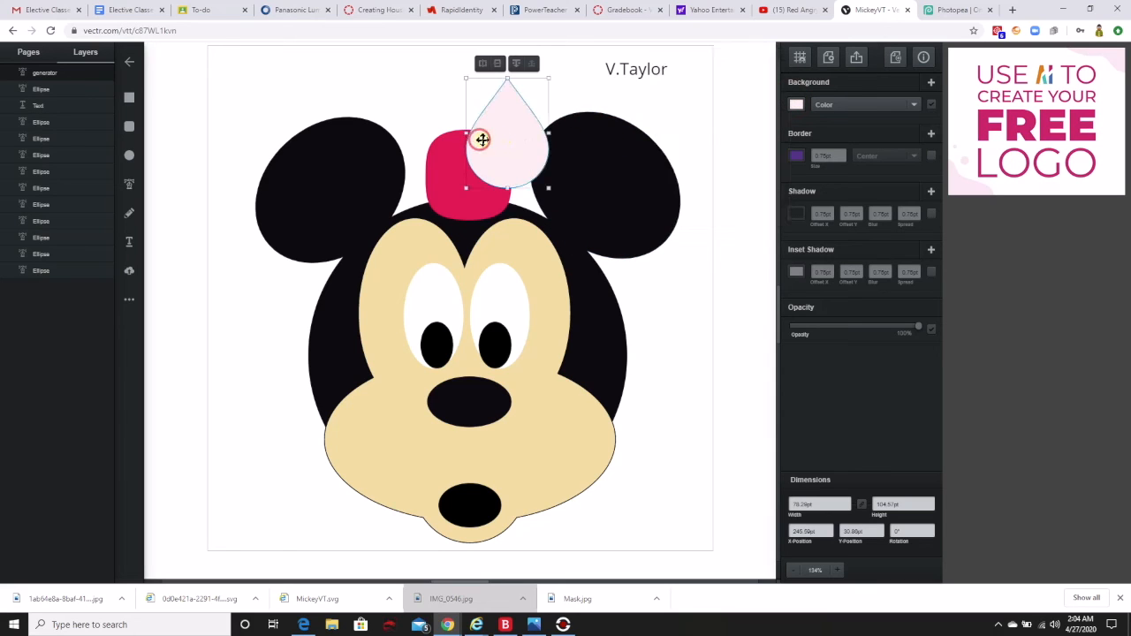
pyautogui.click(797, 106)
pyautogui.moveTo(672, 60); pyautogui.dragTo(760, 58)
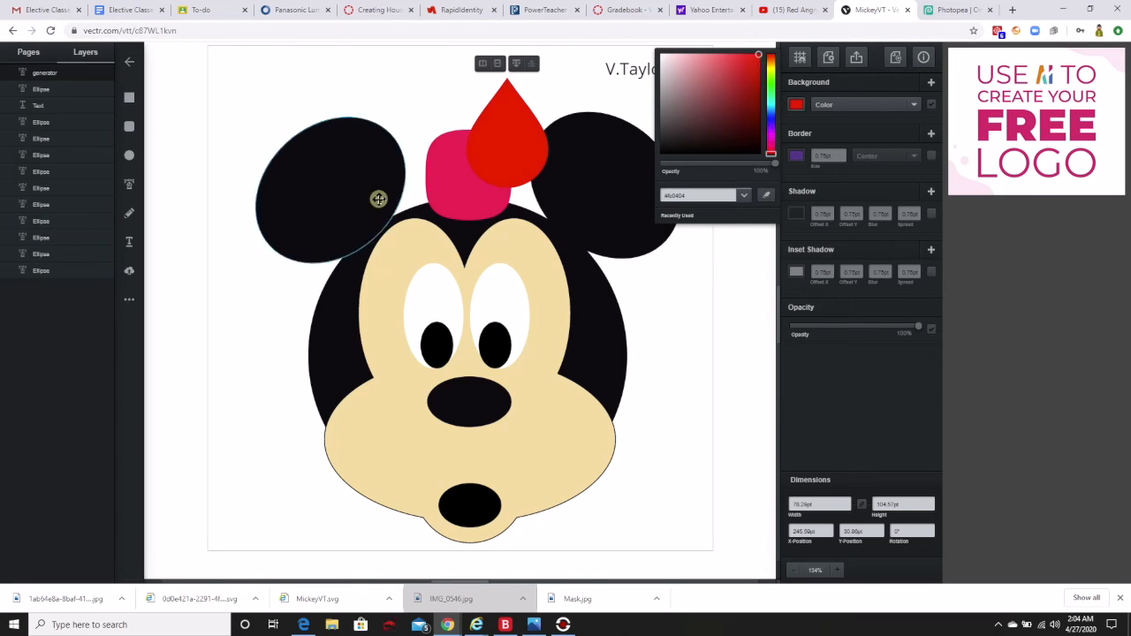
# Shift the rounded square's fill hue from pinkish red to a pure red matching the drop.
pyautogui.click(458, 183)
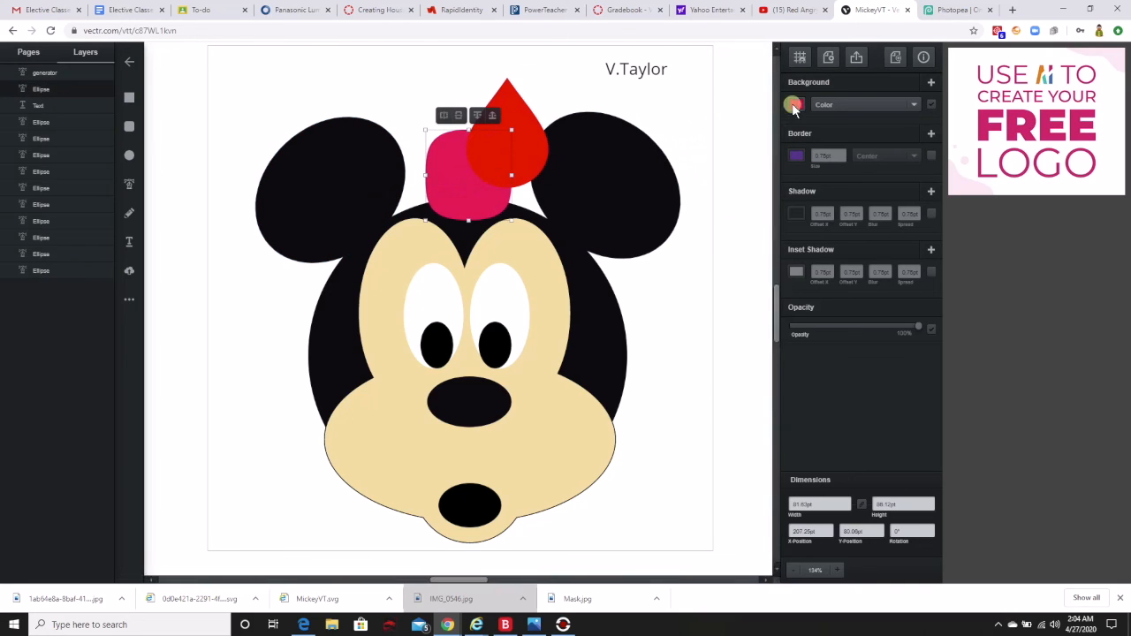
pyautogui.click(796, 105)
pyautogui.moveTo(767, 144); pyautogui.dragTo(771, 156)
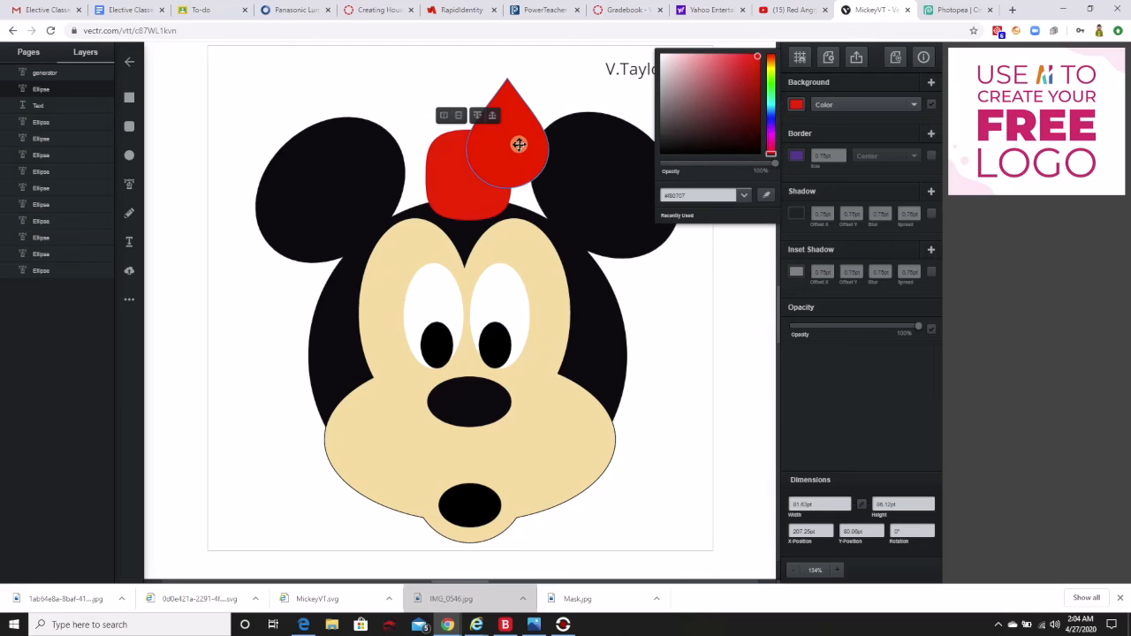
# Rotate the drop to about 239° and place it as the bow's upper-right loop, pointing into the rounded square.
pyautogui.click(519, 146)
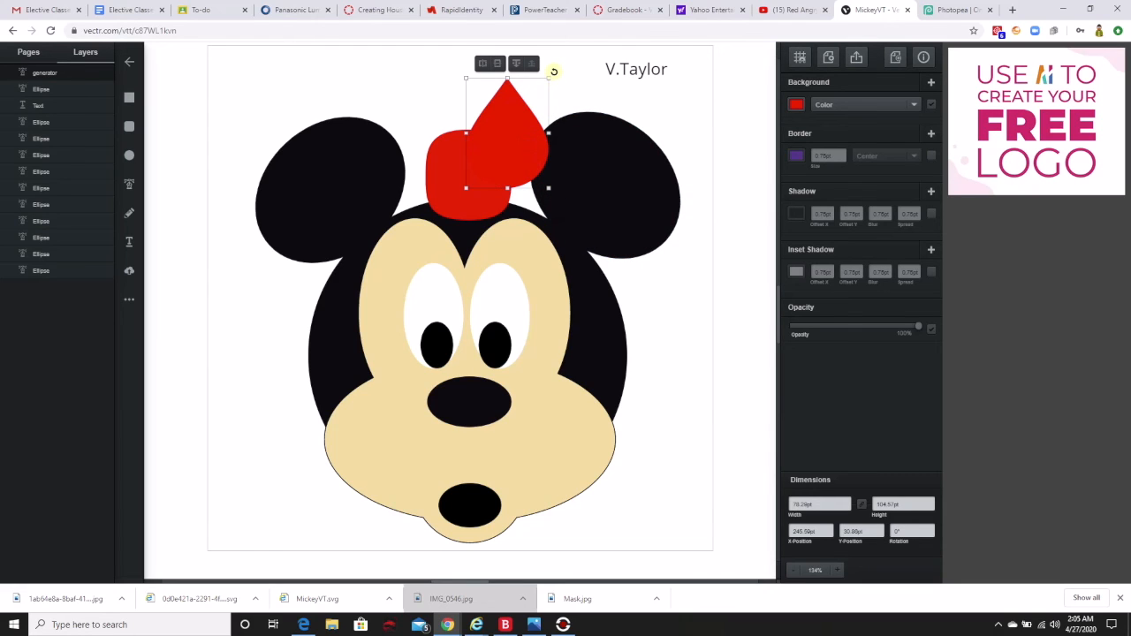
pyautogui.moveTo(553, 70); pyautogui.dragTo(541, 150)
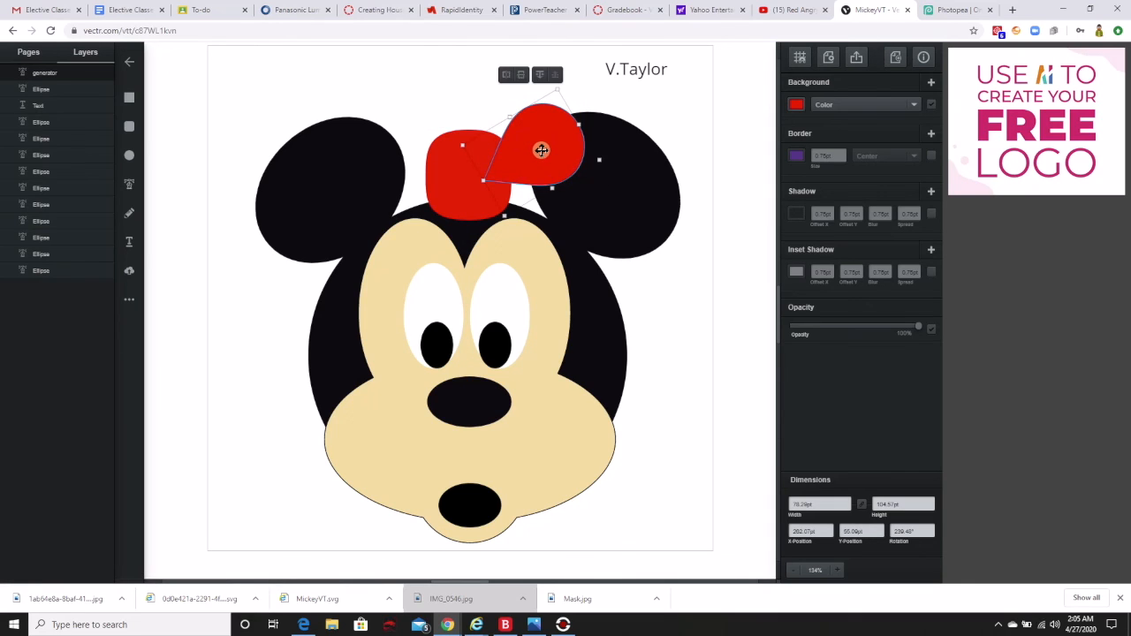
# Duplicate the red drop, rotate the copy to about 300°, lengthen it slightly, and place it below the original as the bow's lower-right loop.
pyautogui.rightClick(542, 145)
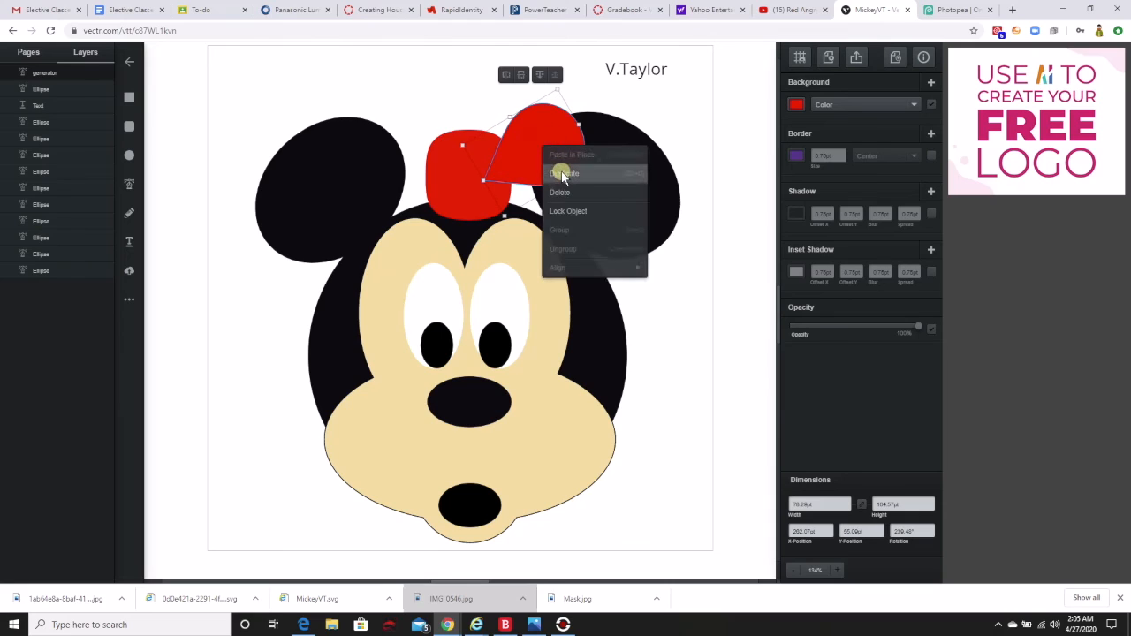
pyautogui.click(563, 174)
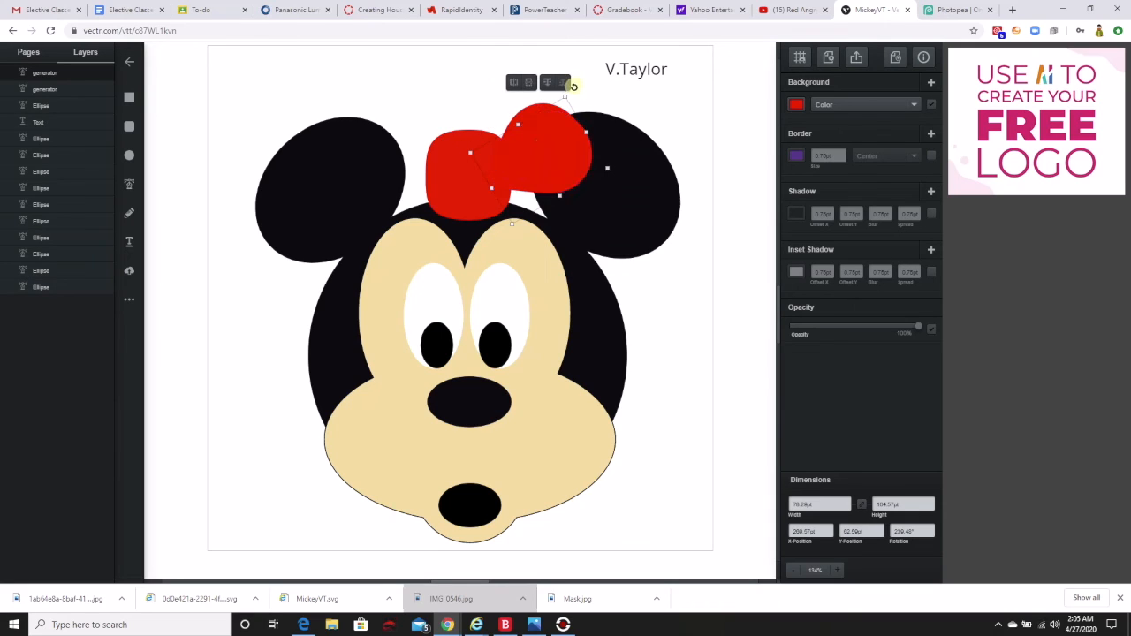
pyautogui.moveTo(574, 86); pyautogui.dragTo(555, 194)
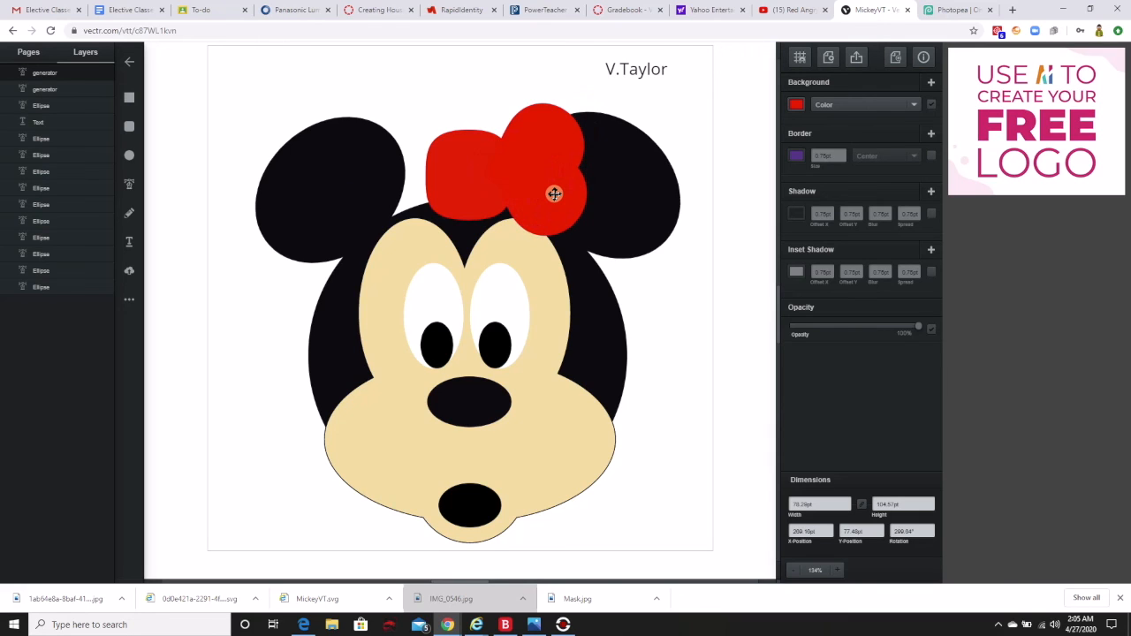
pyautogui.click(554, 193)
pyautogui.moveTo(579, 216); pyautogui.dragTo(588, 218)
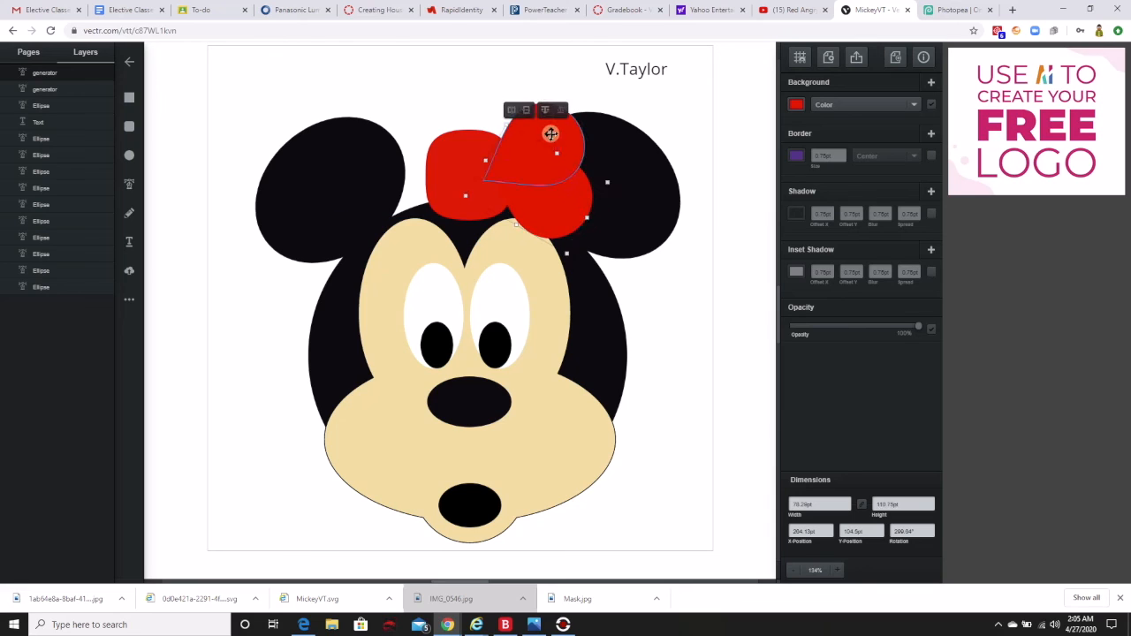
# Nudge the two red drops into alignment as the bow's right loops, turning the lower one slightly and raising the upper one.
pyautogui.moveTo(550, 132); pyautogui.dragTo(583, 119)
pyautogui.moveTo(564, 209); pyautogui.dragTo(571, 202)
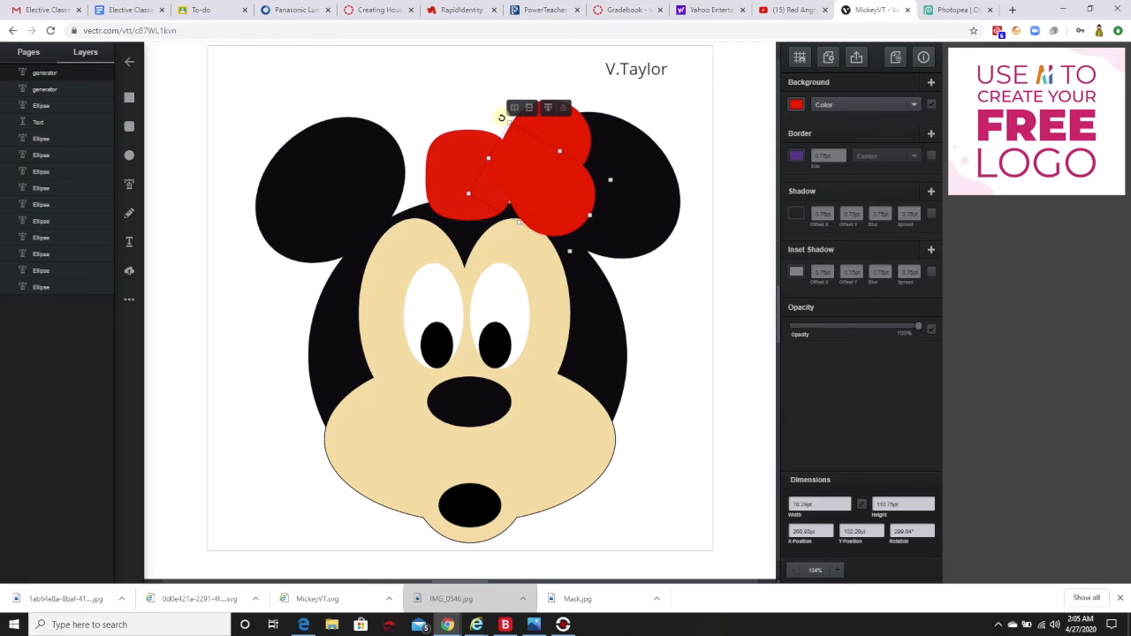
pyautogui.moveTo(500, 117); pyautogui.dragTo(486, 156)
pyautogui.moveTo(544, 110); pyautogui.dragTo(547, 102)
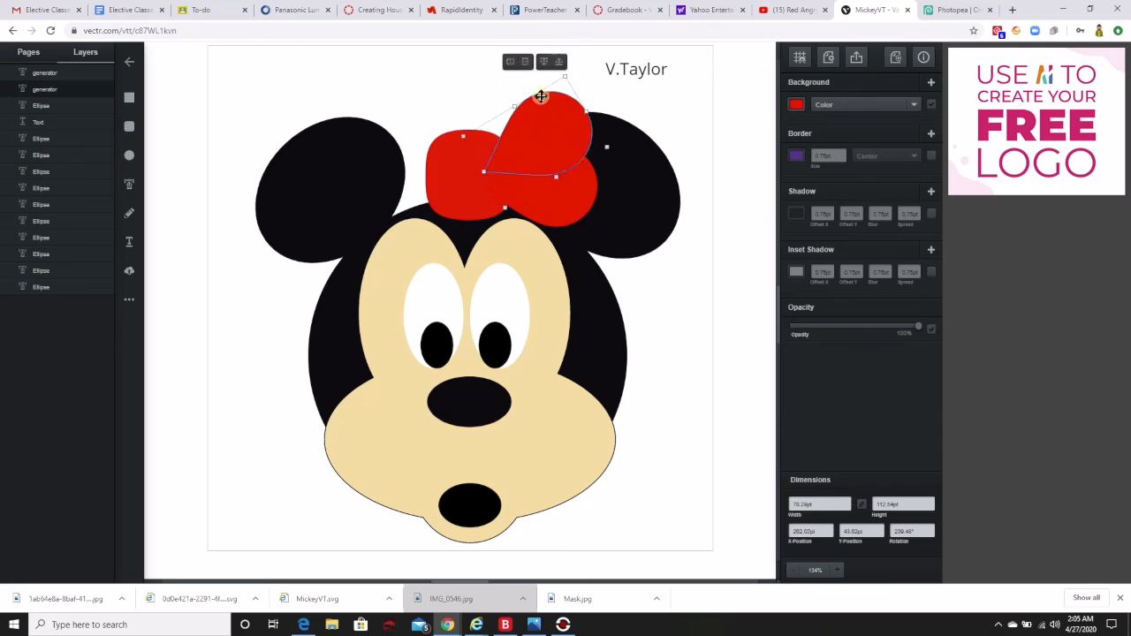
pyautogui.click(488, 77)
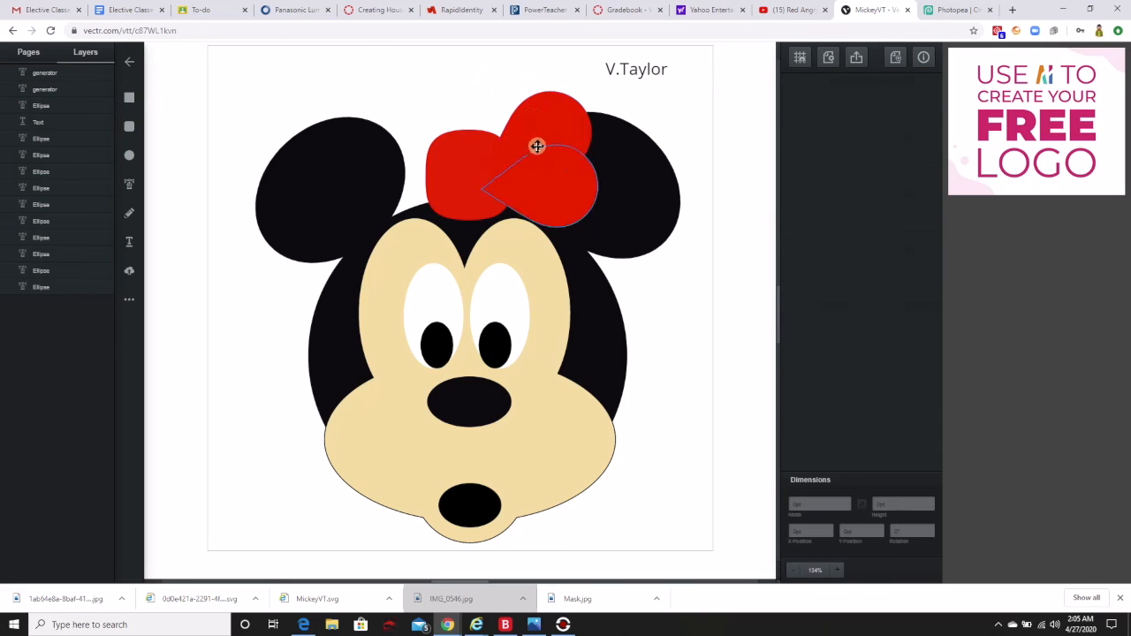
# Unite the two overlapping red drops into a single bow-loop shape.
pyautogui.click(545, 124)
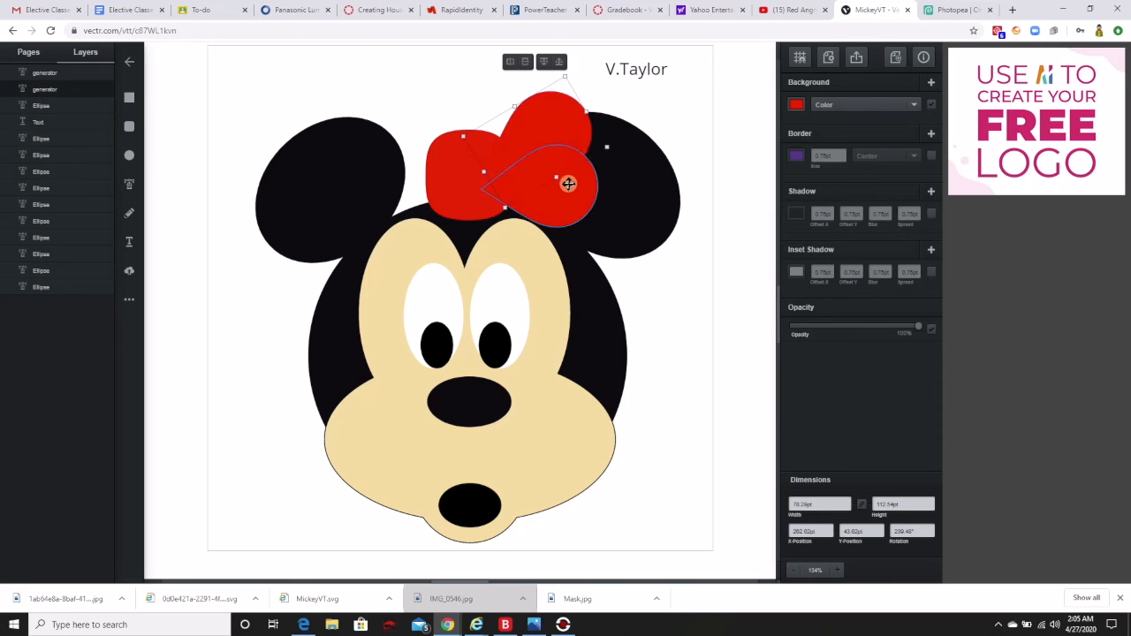
pyautogui.keyDown('shift'); pyautogui.click(569, 198); pyautogui.keyUp('shift')
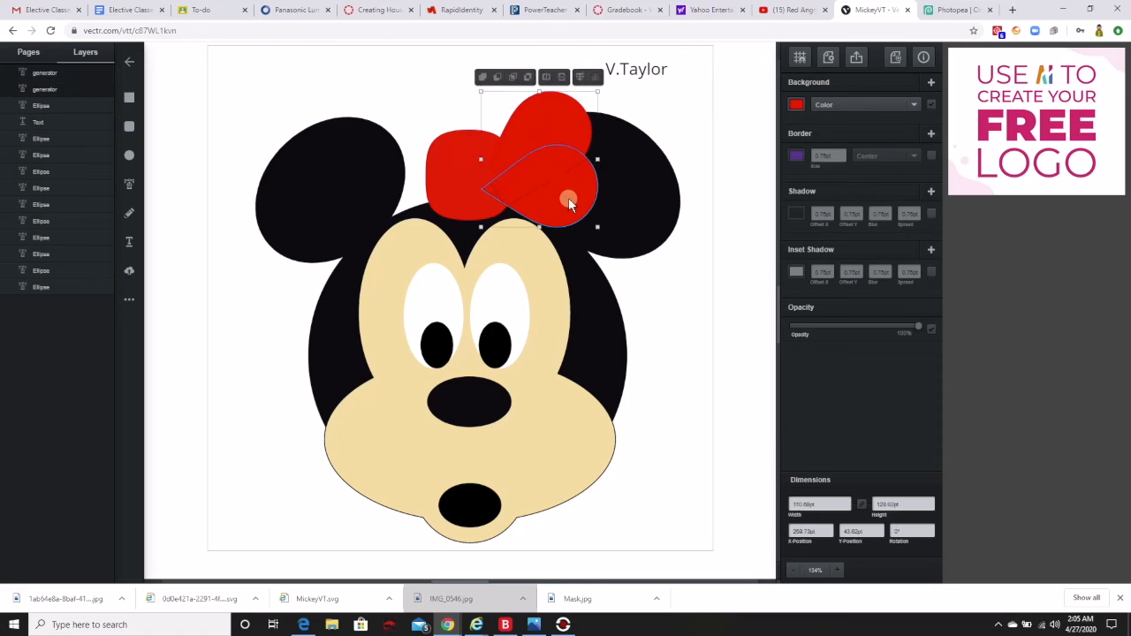
pyautogui.click(483, 77)
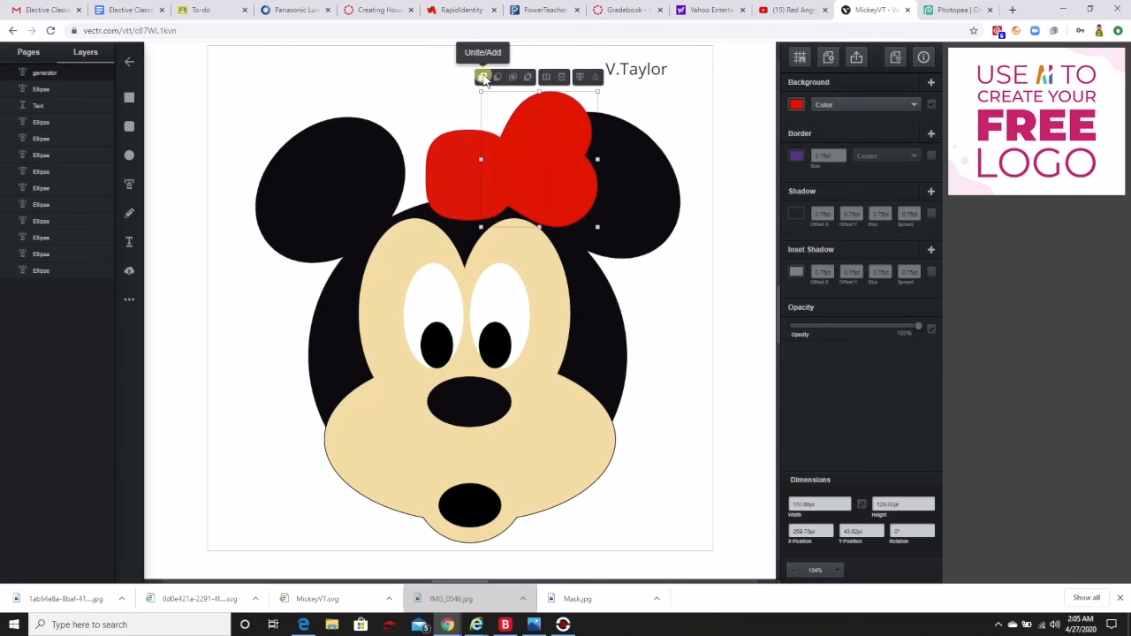
# Duplicate the united red loop, flip the copy horizontally, and place it on the other side of the bow's rounded centre.
pyautogui.rightClick(550, 158)
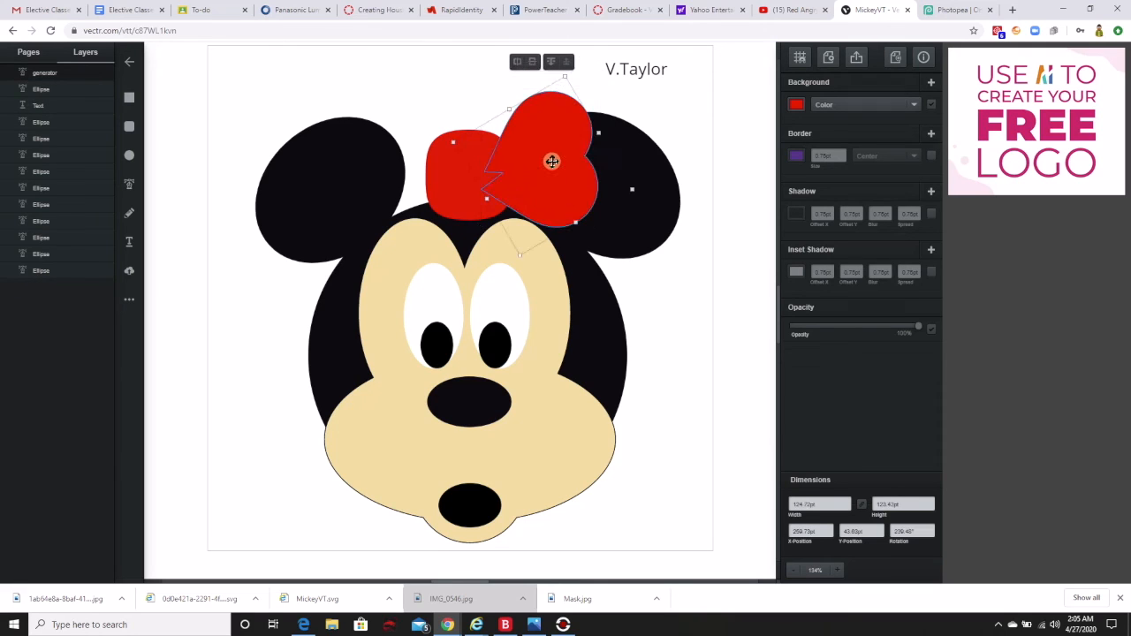
pyautogui.click(575, 191)
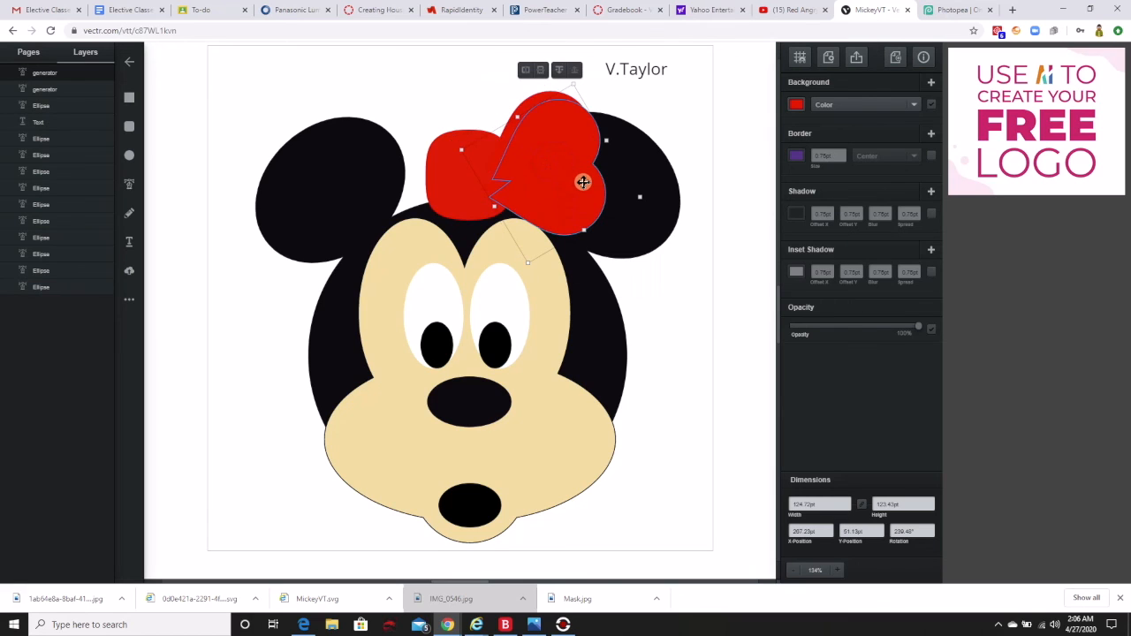
pyautogui.click(525, 75)
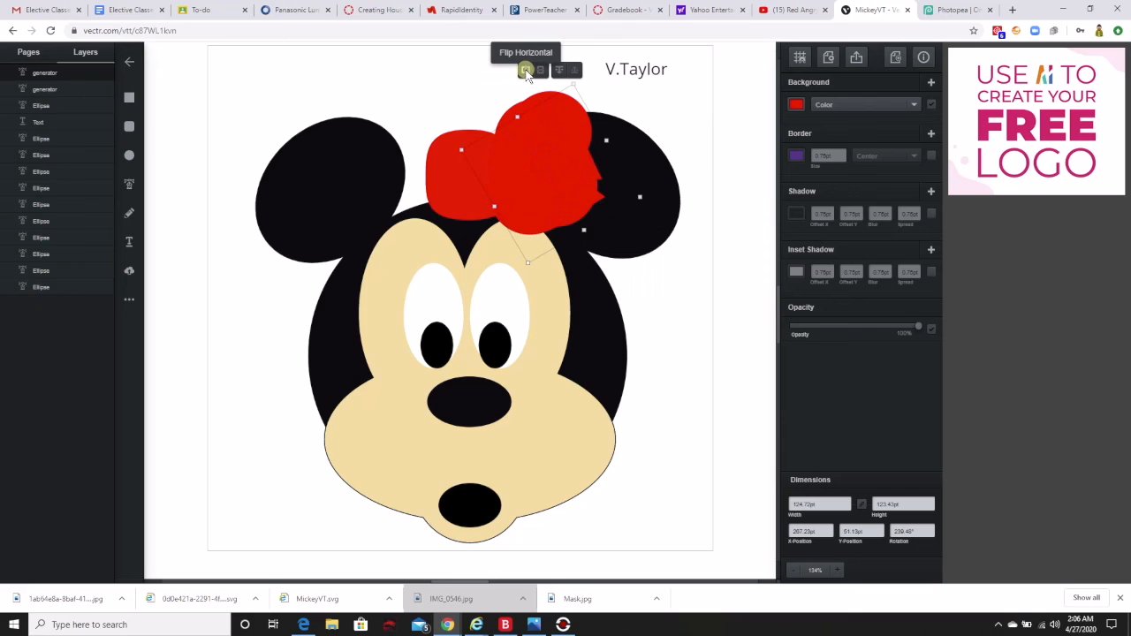
pyautogui.moveTo(545, 138); pyautogui.dragTo(397, 174)
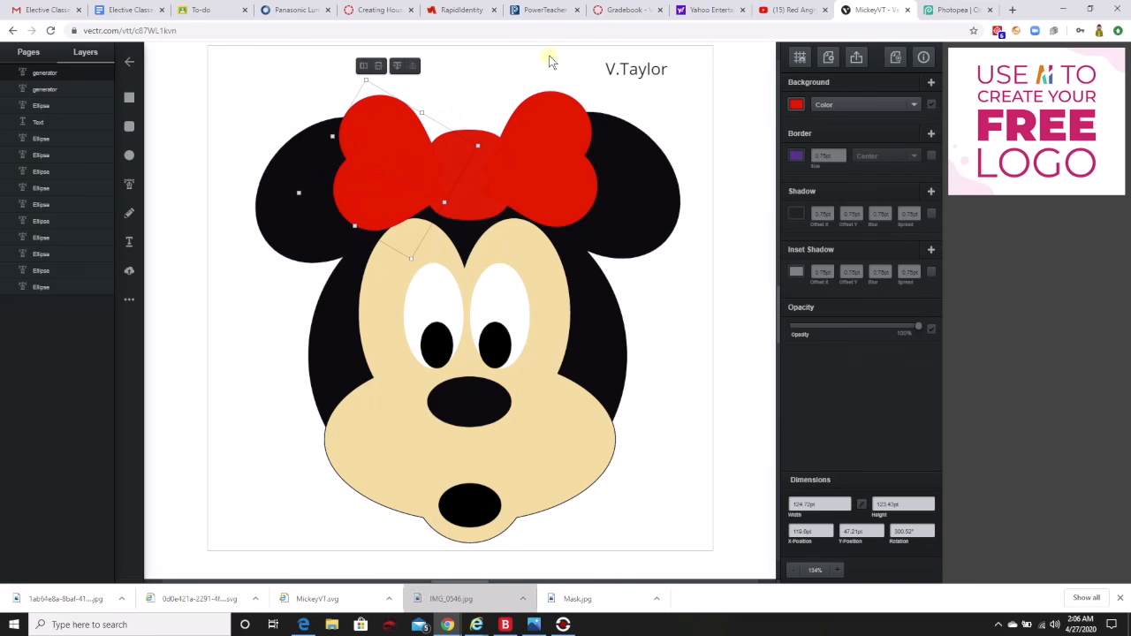
pyautogui.click(733, 95)
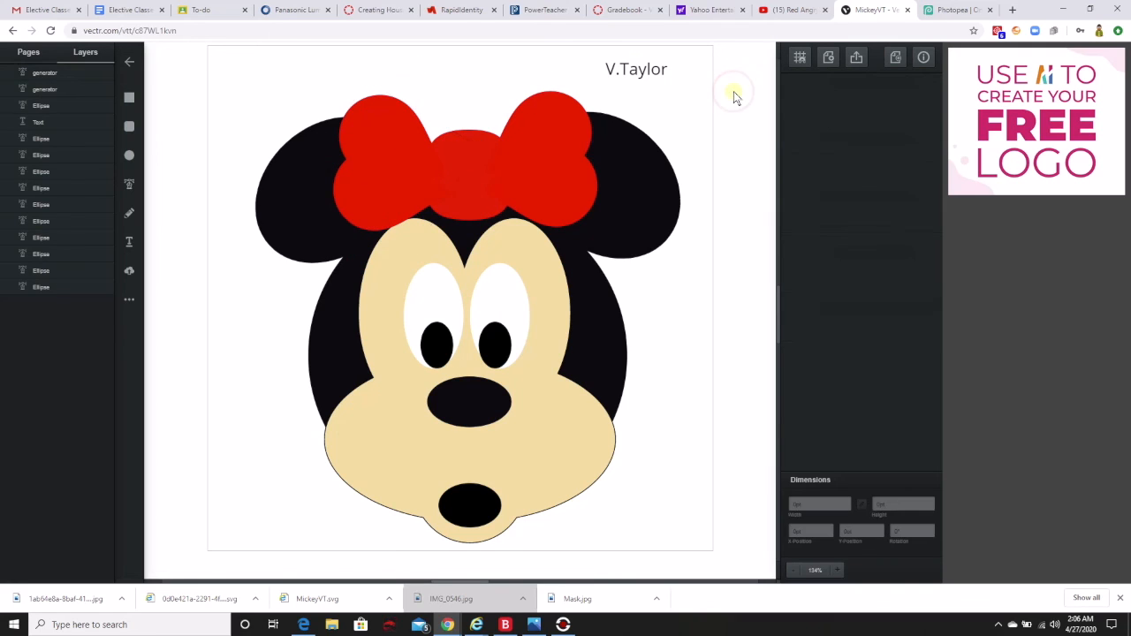
# Check the document's filename setting and prepare a jpg export of the whole page with a width of 800 pt.
pyautogui.click(828, 56)
pyautogui.click(811, 92)
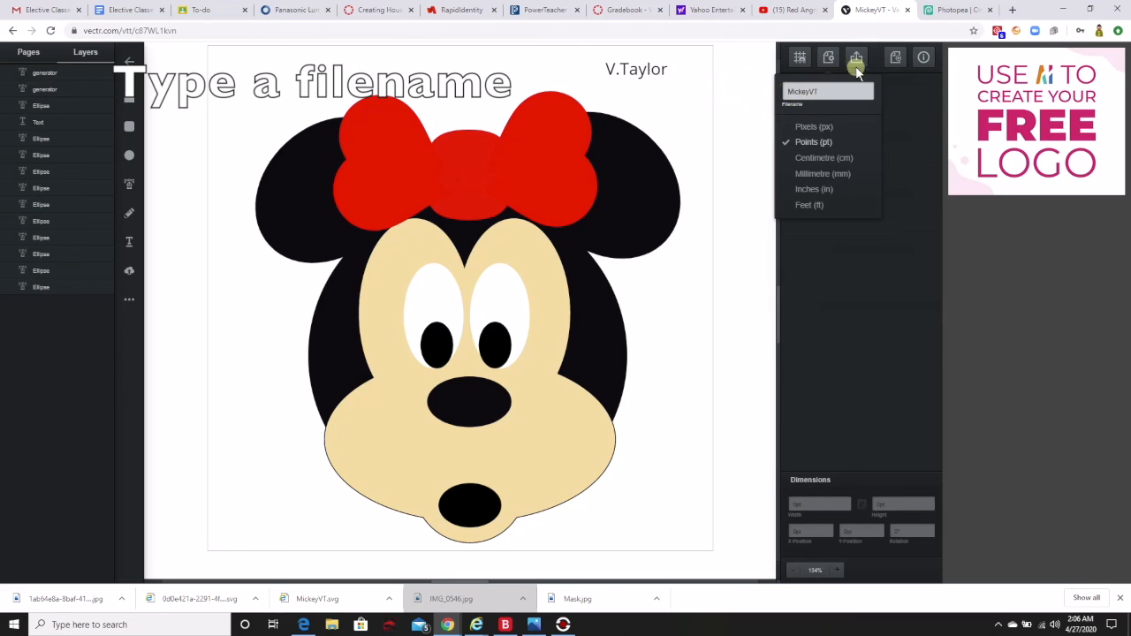
pyautogui.click(856, 57)
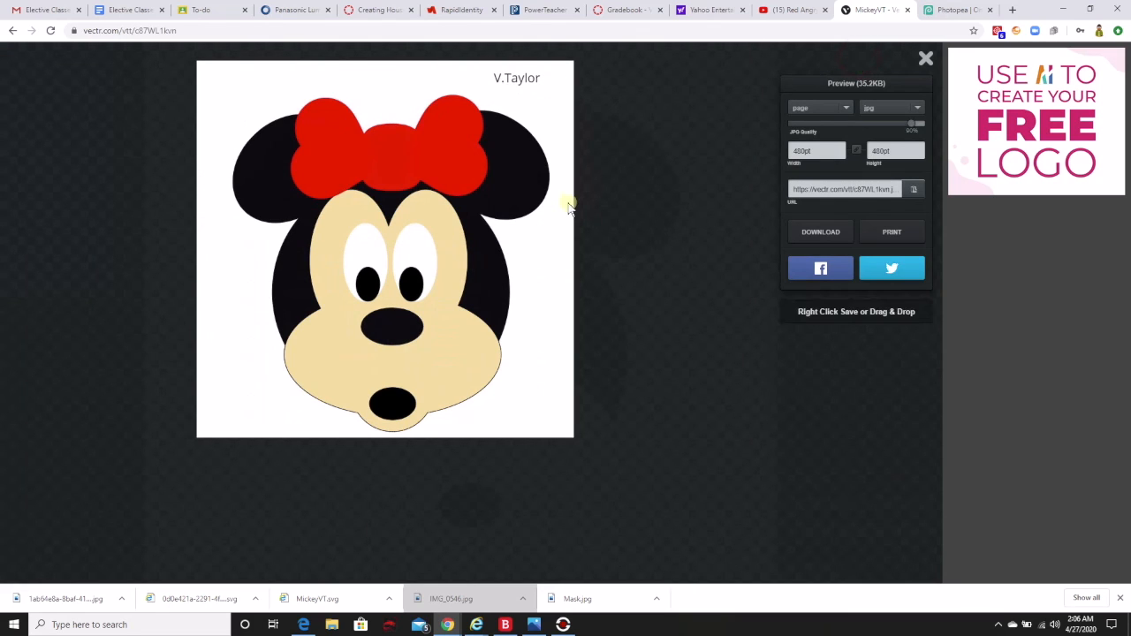
pyautogui.click(915, 109)
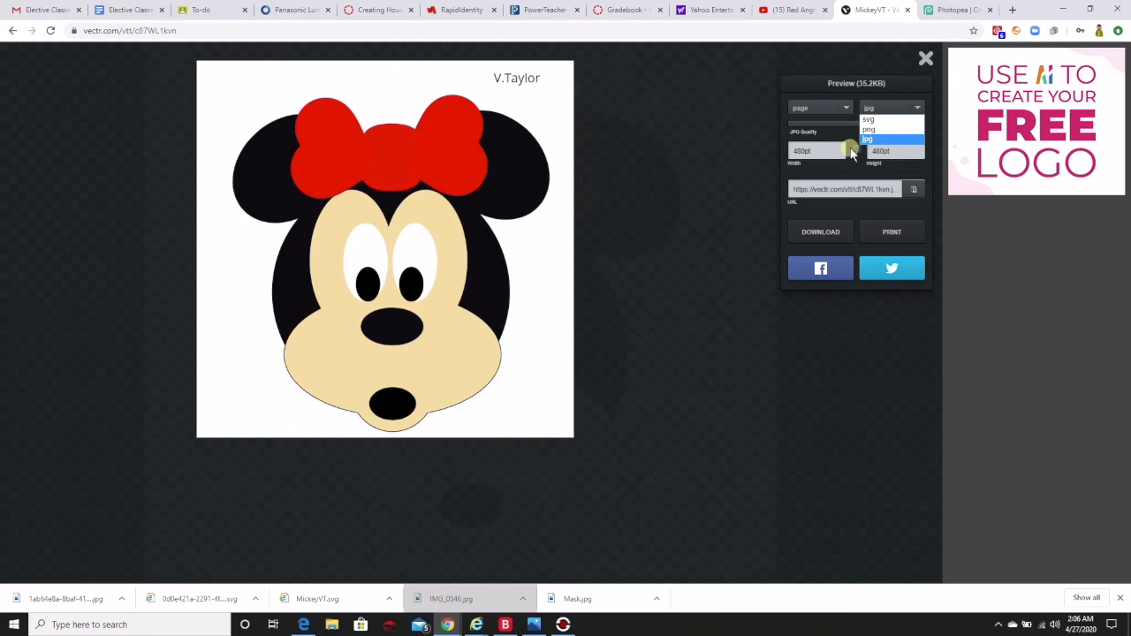
pyautogui.doubleClick(799, 152)
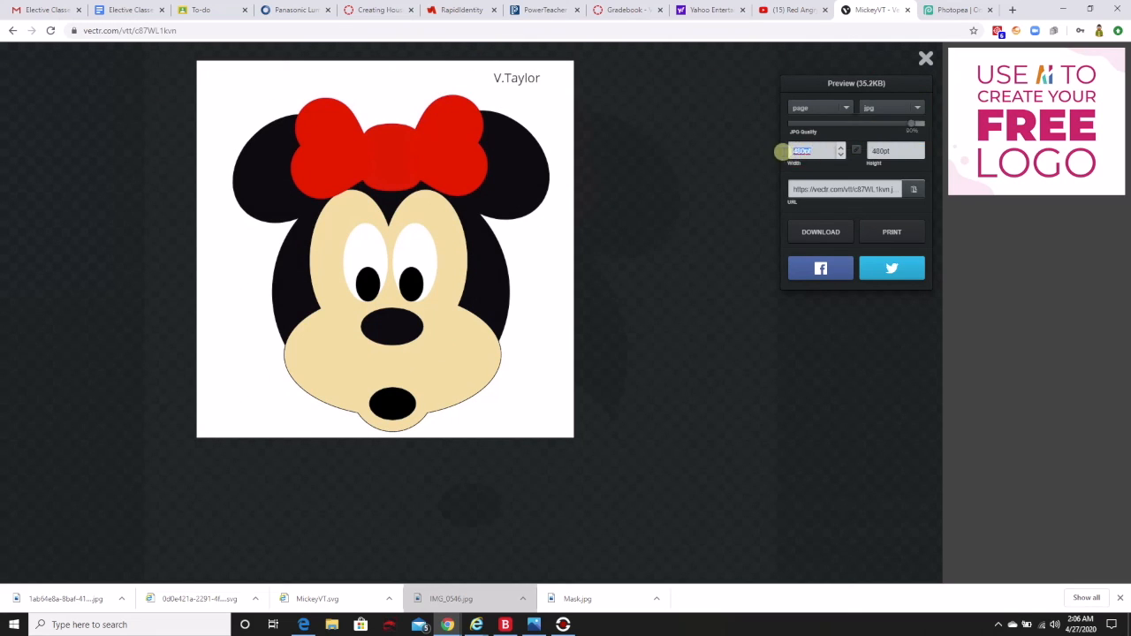
pyautogui.write('900')
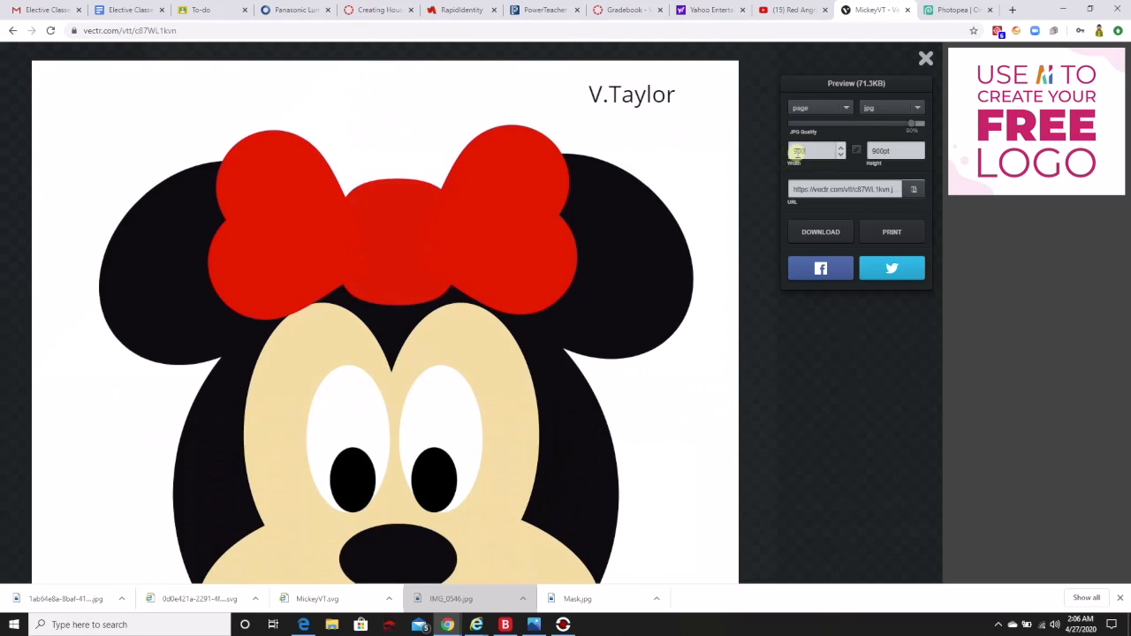
pyautogui.write('8')
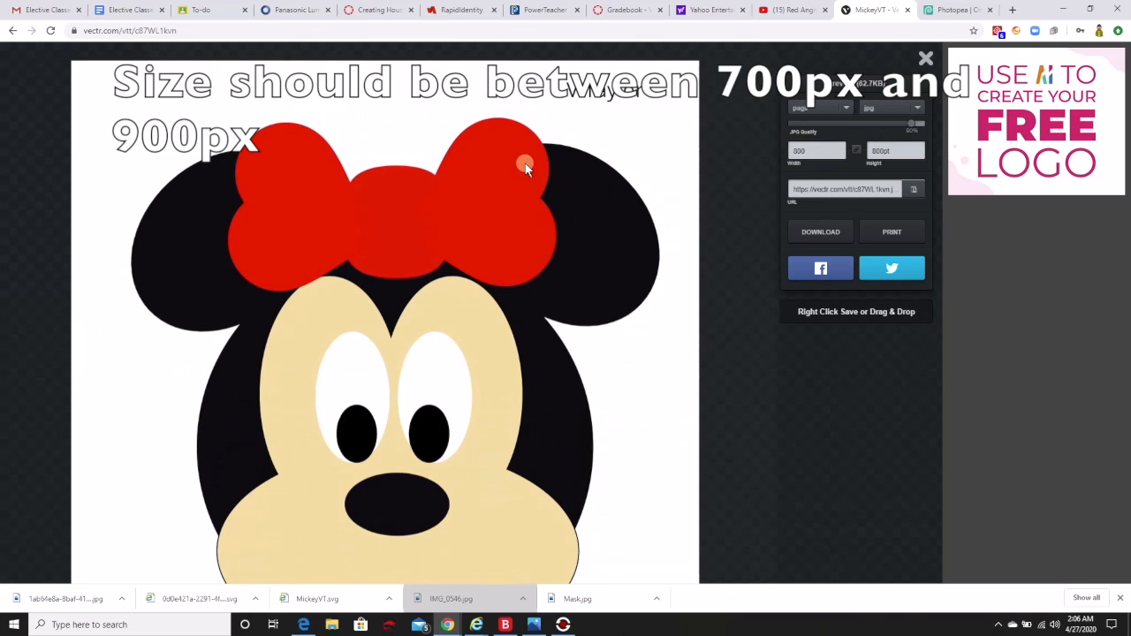
# Save the exported preview image in the Downloads folder as a JPEG named MinnieMouse.
pyautogui.rightClick(466, 218)
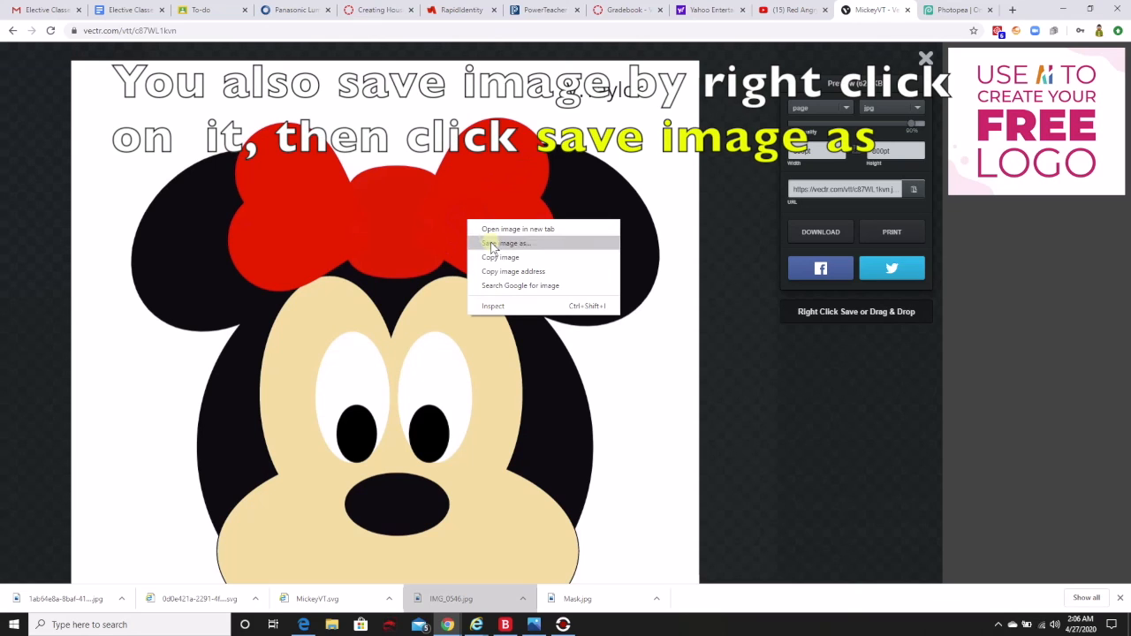
pyautogui.click(492, 244)
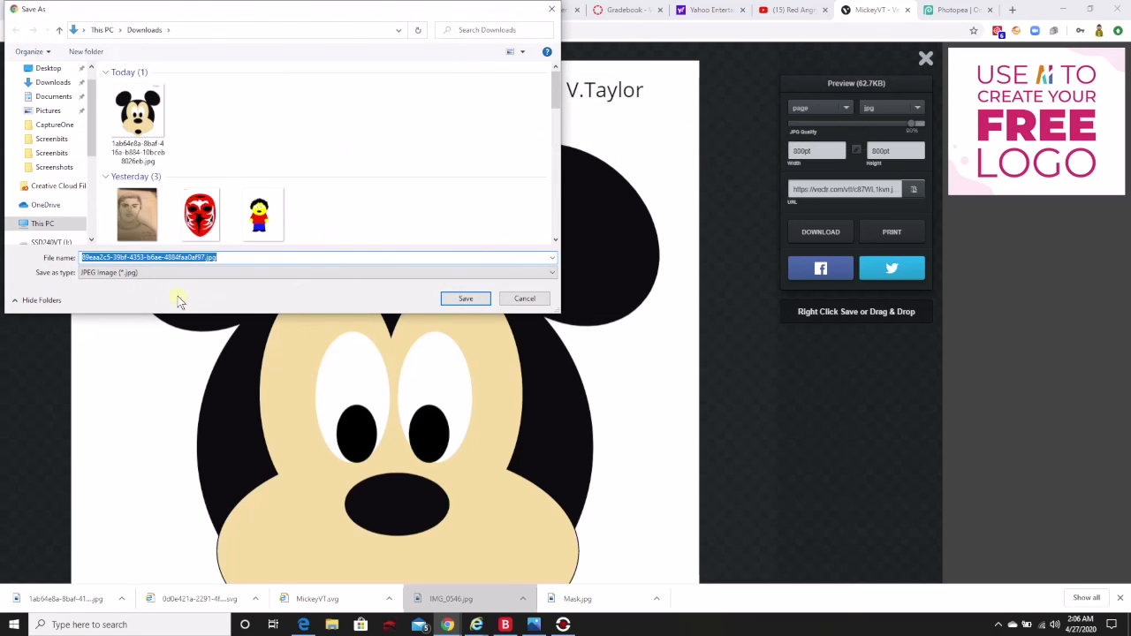
pyautogui.write('MinnieMouse')
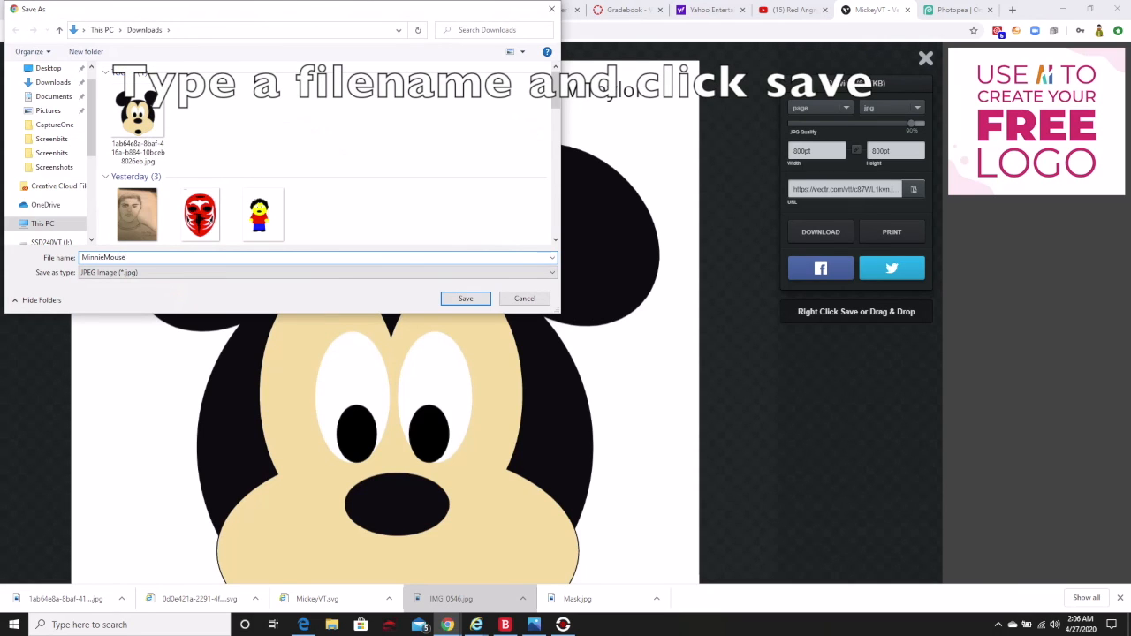
pyautogui.click(55, 83)
pyautogui.click(464, 299)
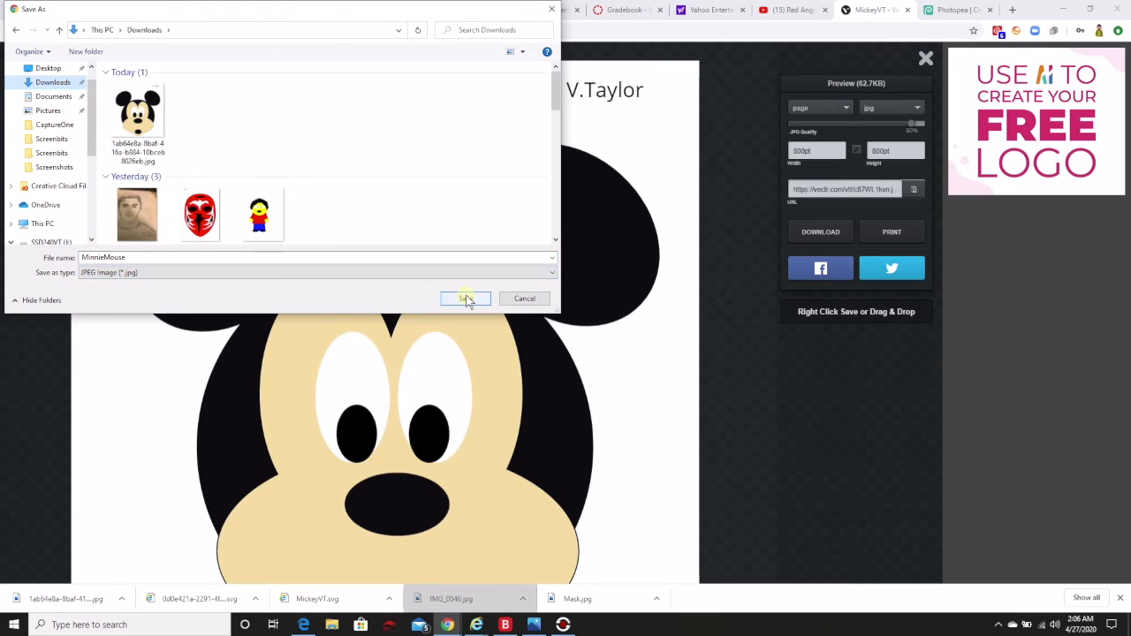